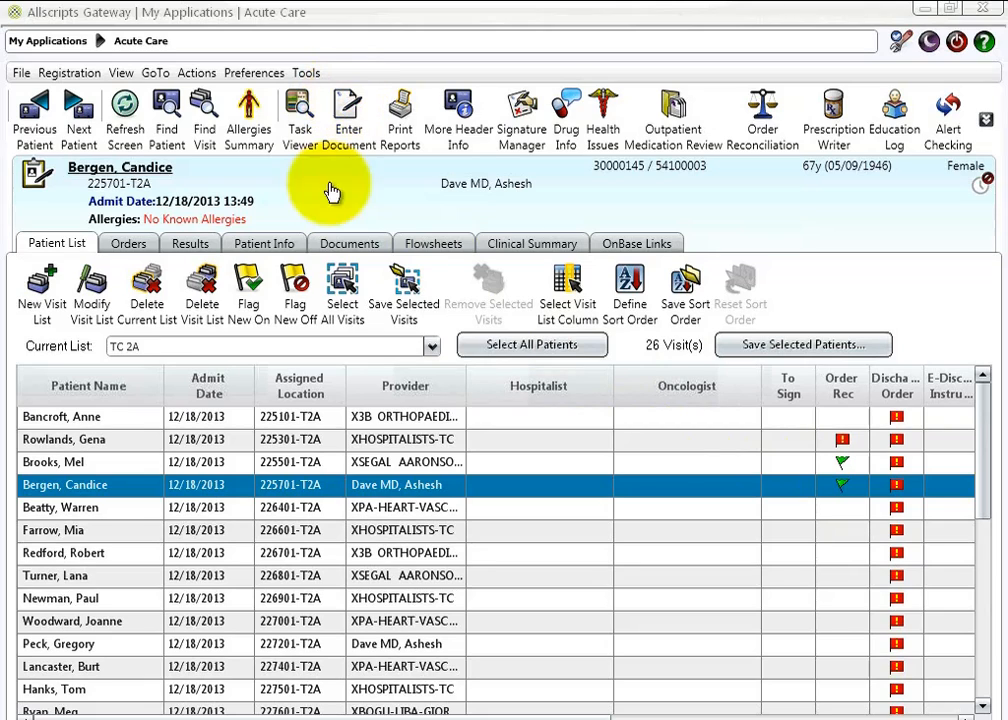
- Open a Discharge Instructions Note for the selected patient and view the section on medications stopped by the physician
left_click(347, 122)
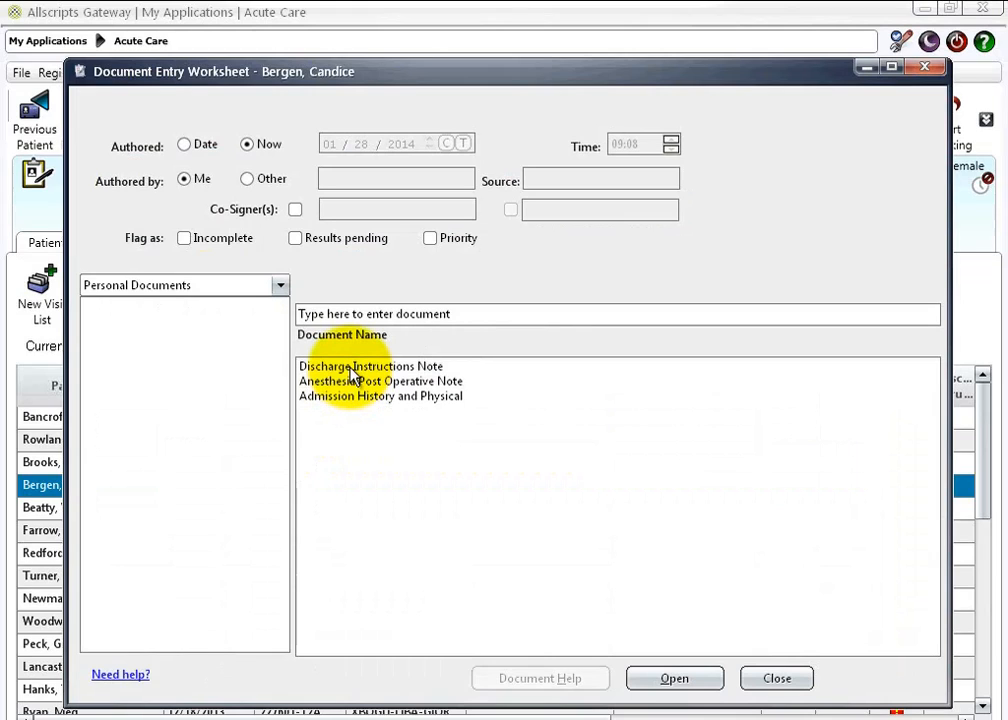
left_click(349, 366)
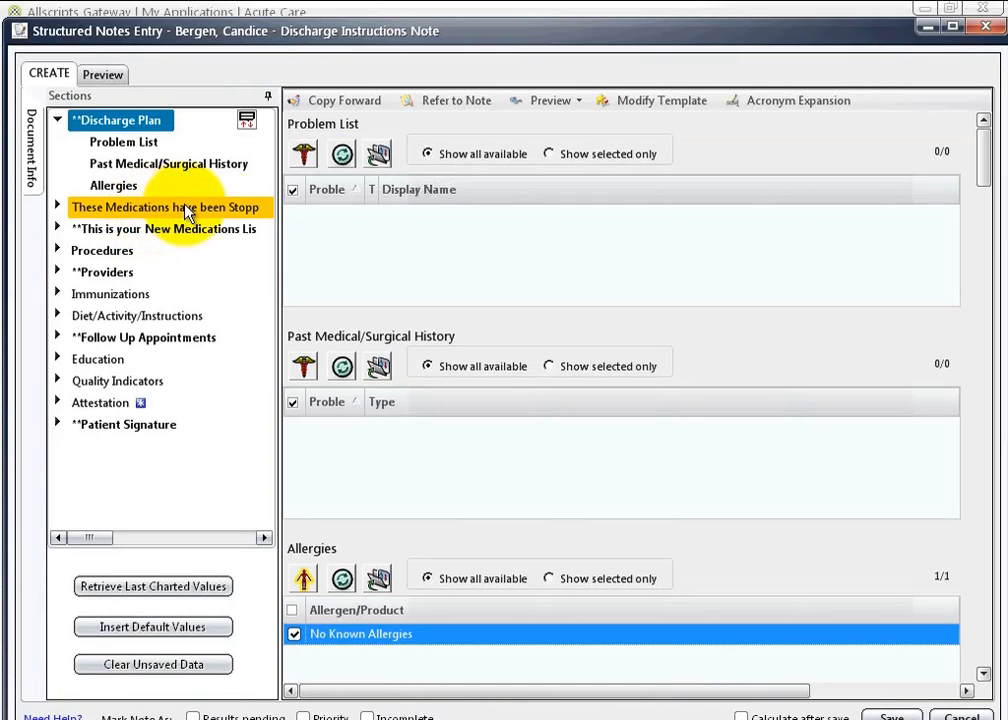
left_click(185, 208)
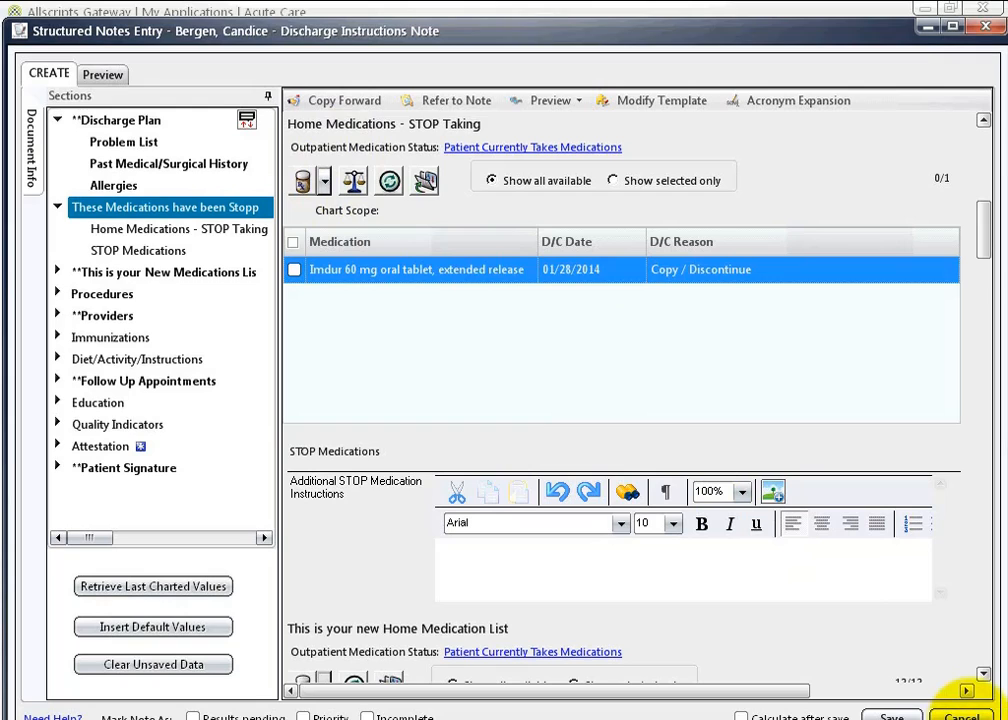
left_click(645, 491)
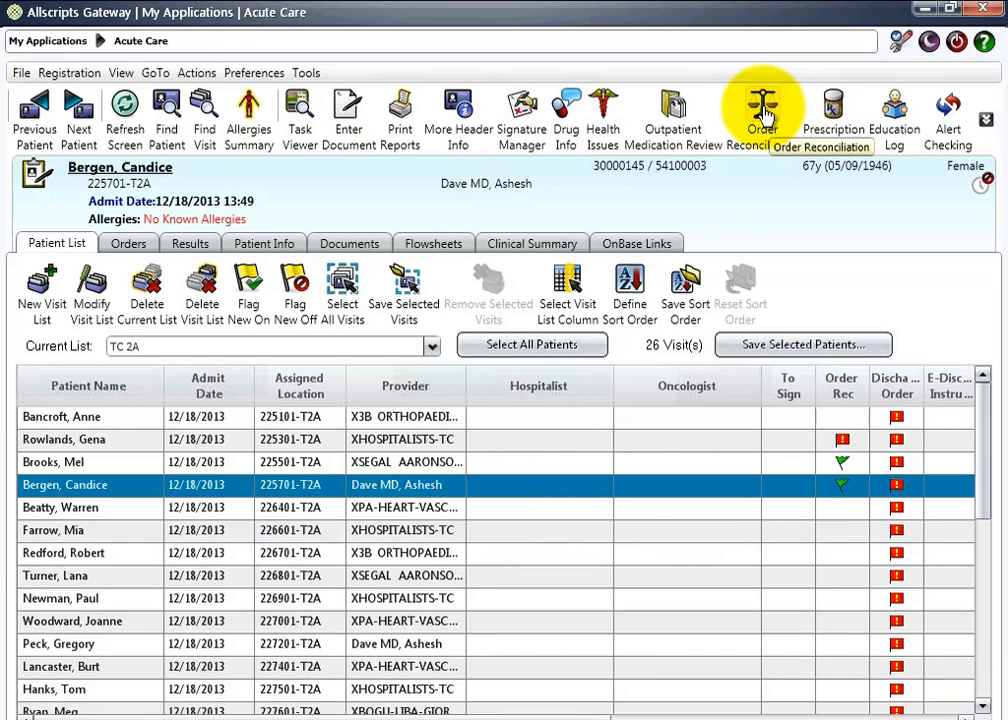
- Open discharge order reconciliation for the selected patient and view the grouping and format layout options
left_click(762, 112)
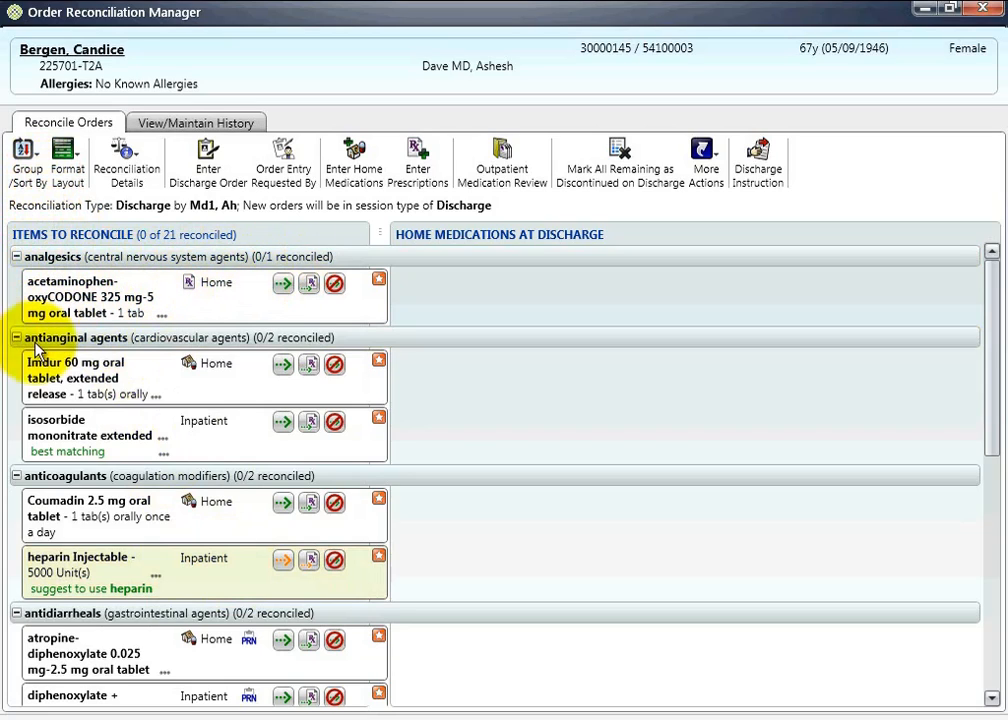
left_click(37, 165)
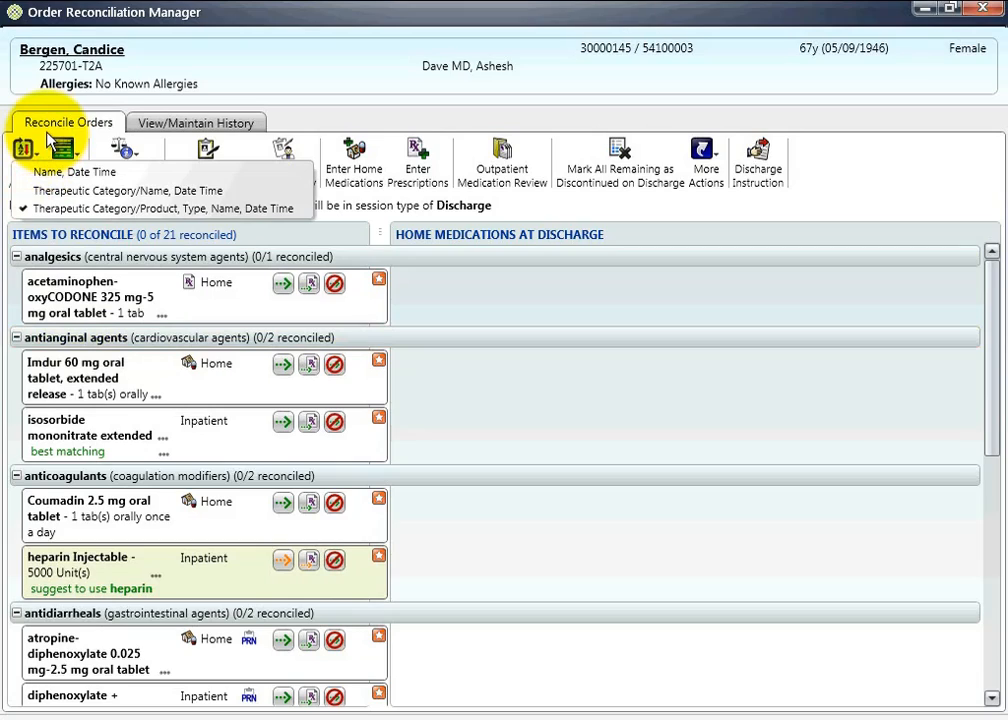
left_click(70, 157)
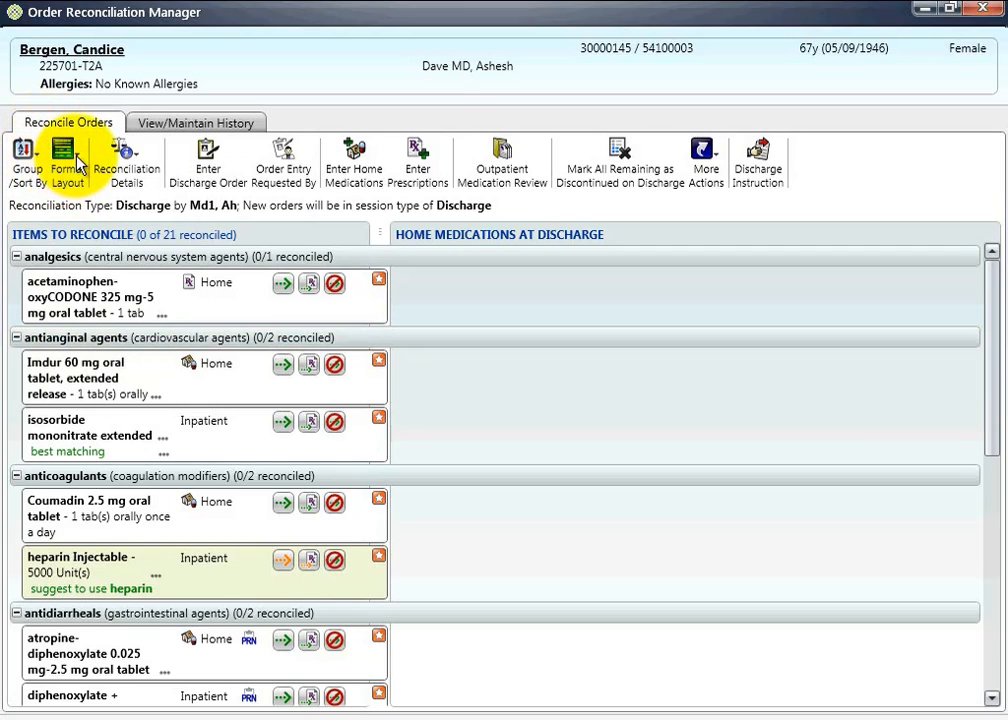
left_click(77, 158)
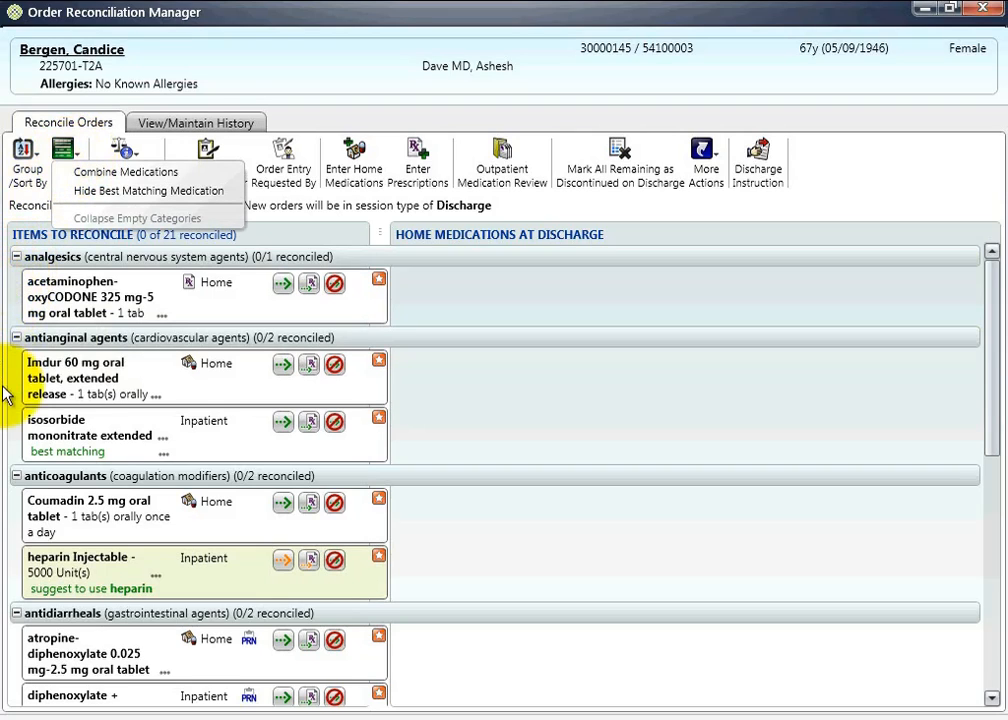
left_click(140, 385)
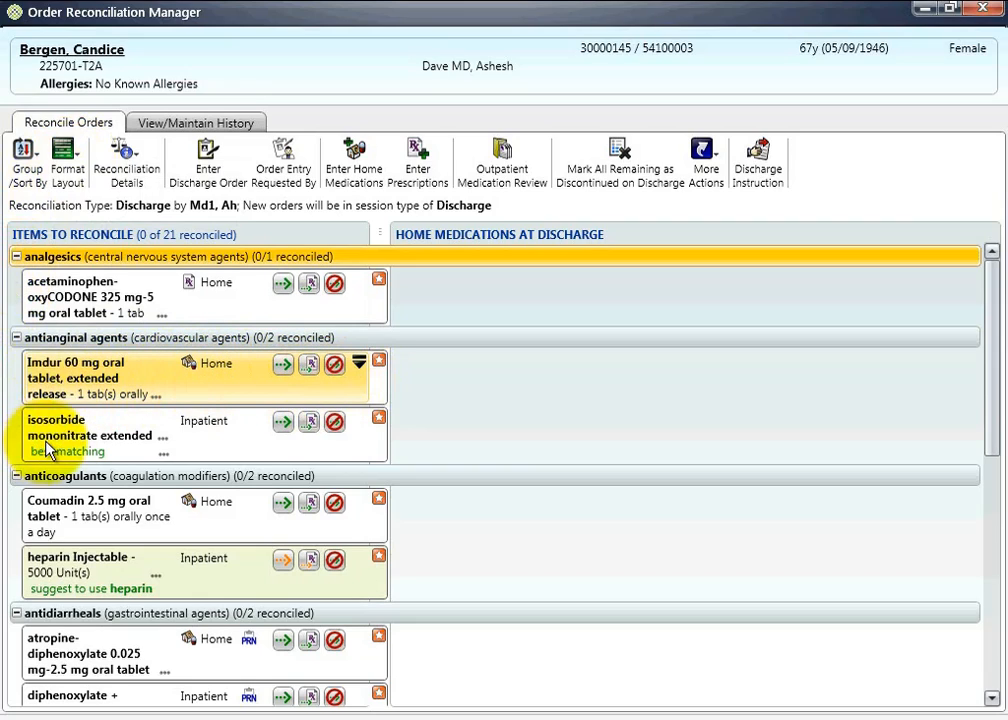
left_click(271, 443)
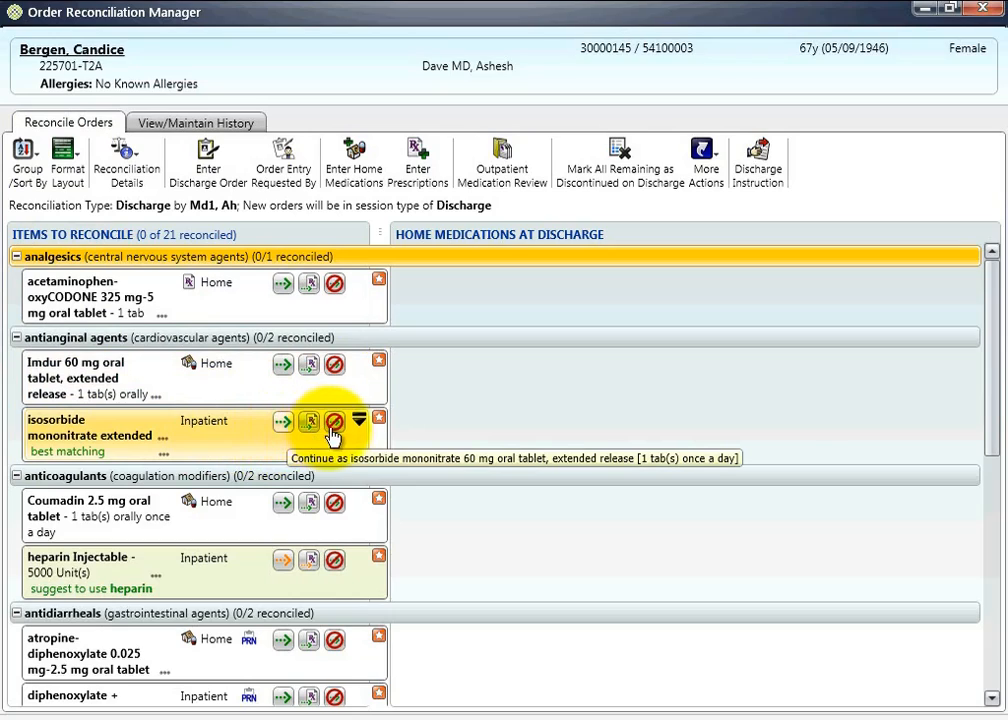
- Combine matching medications in the reconciliation list and show the reconciliation options for the combined isosorbide mononitrate entry
left_click(100, 178)
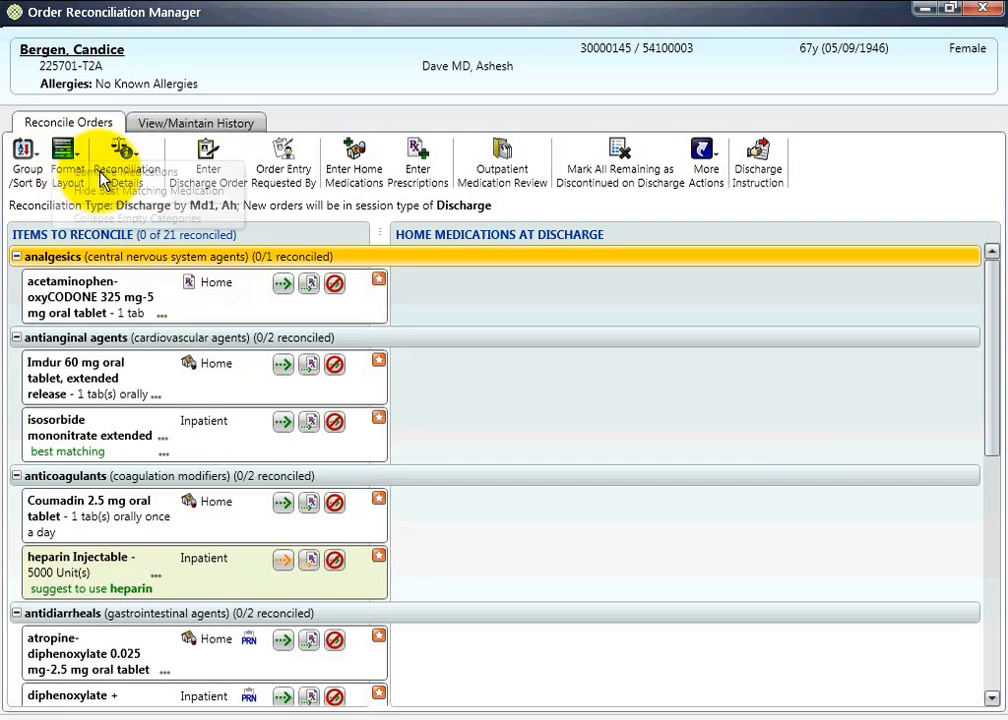
left_click(102, 174)
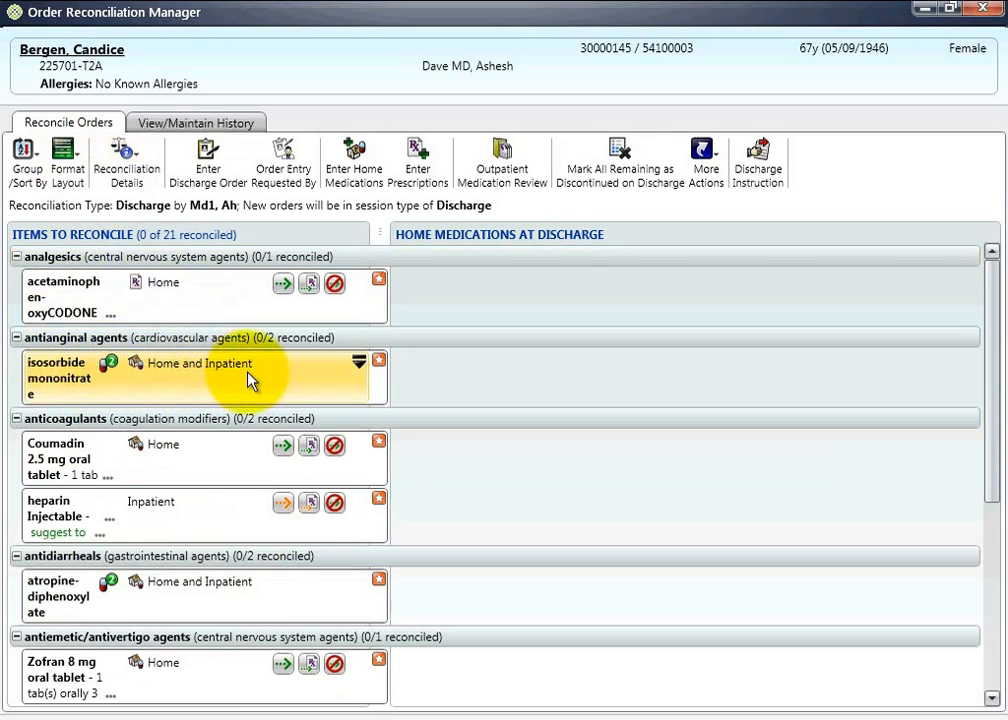
right_click(310, 377)
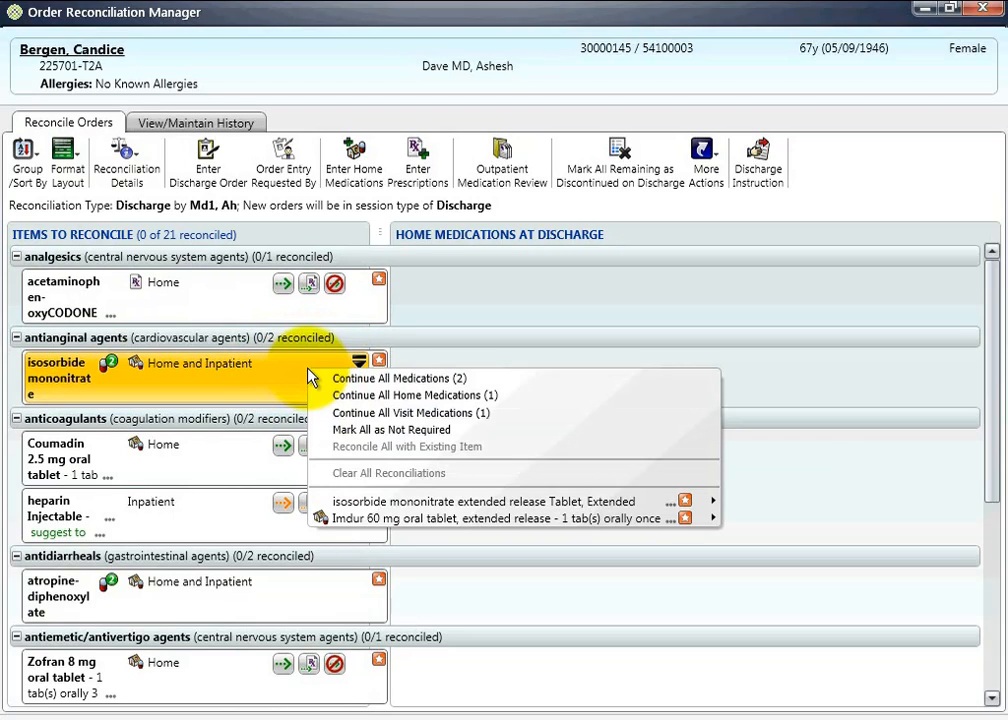
- Expand the combined medications back into separate home and inpatient items
left_click(76, 165)
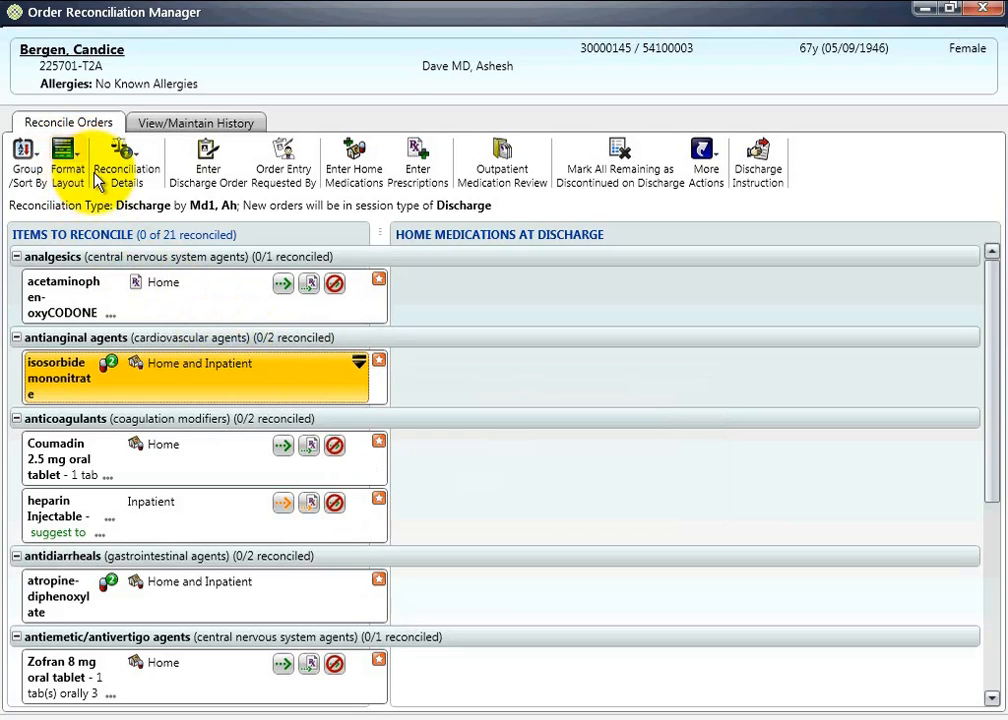
left_click(76, 165)
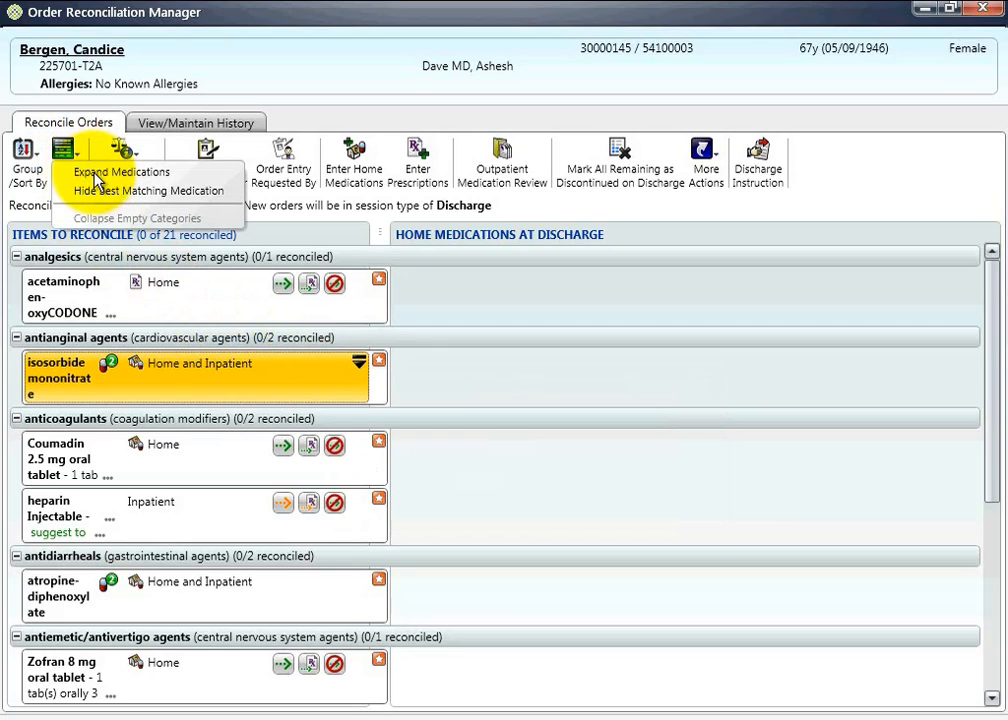
left_click(82, 169)
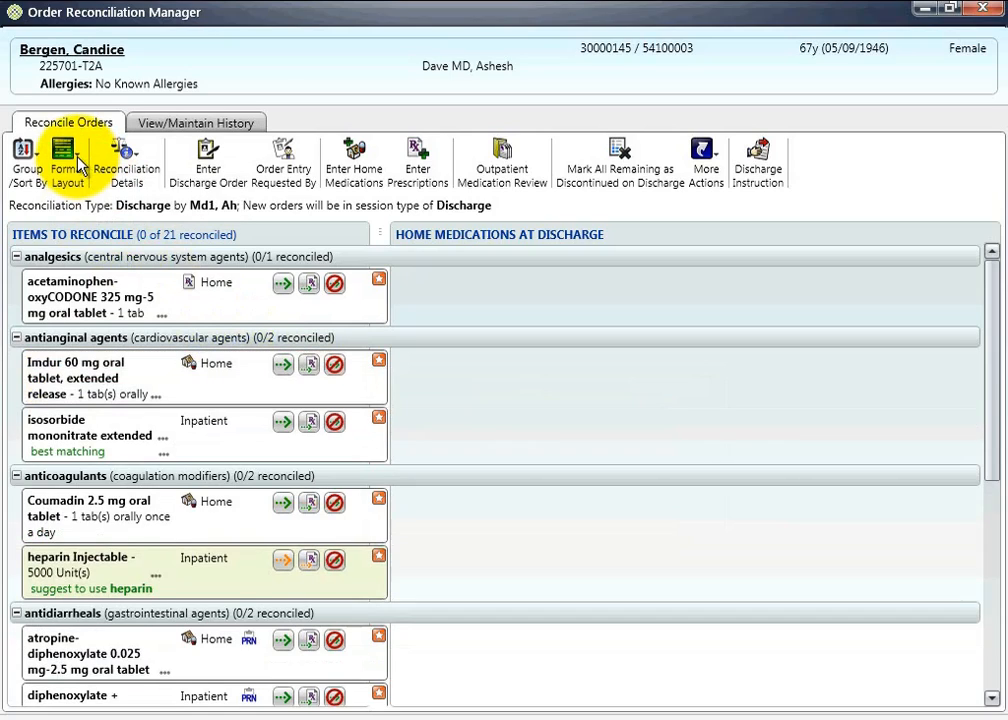
left_click(78, 158)
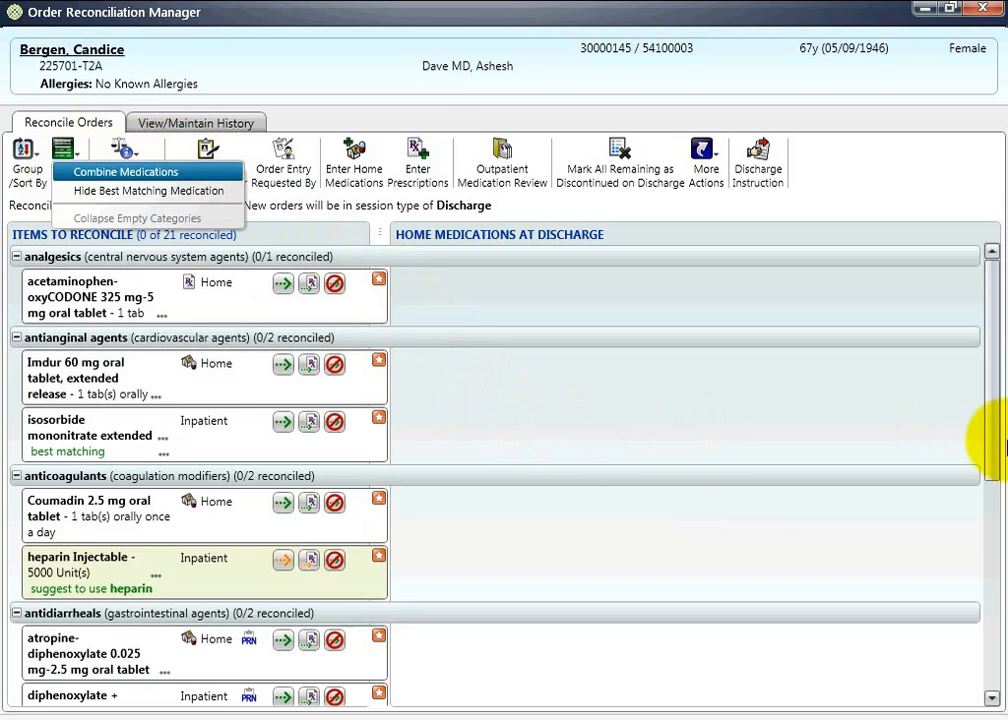
left_click(996, 432)
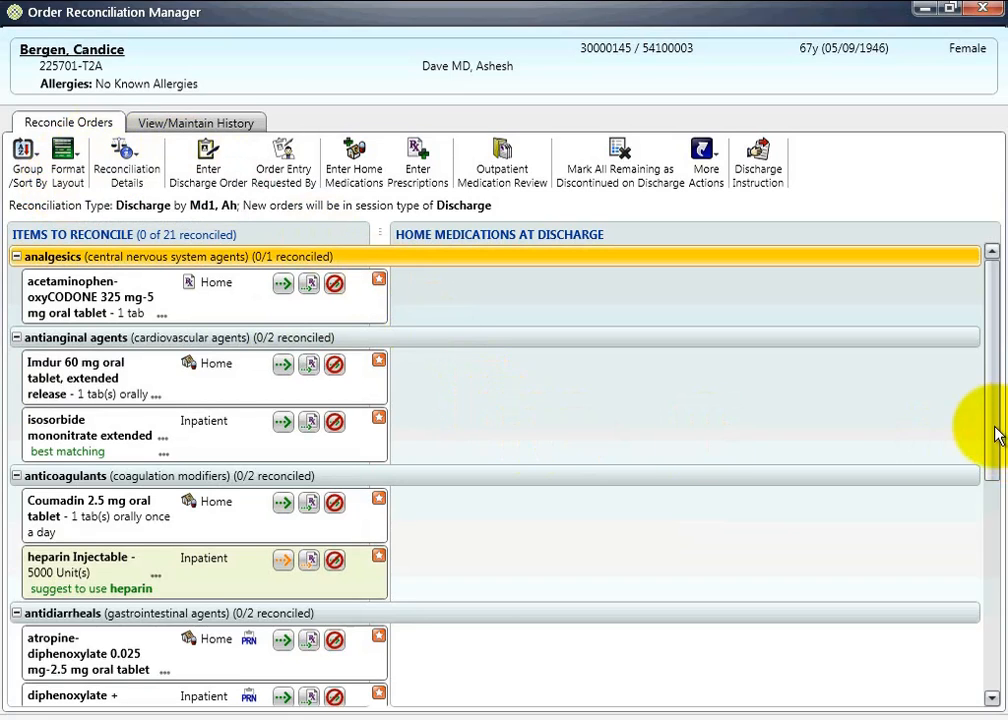
- Examine the items to reconcile down to the cephalosporins group and close the cefTRIAXone modification form without saving
left_click(996, 530)
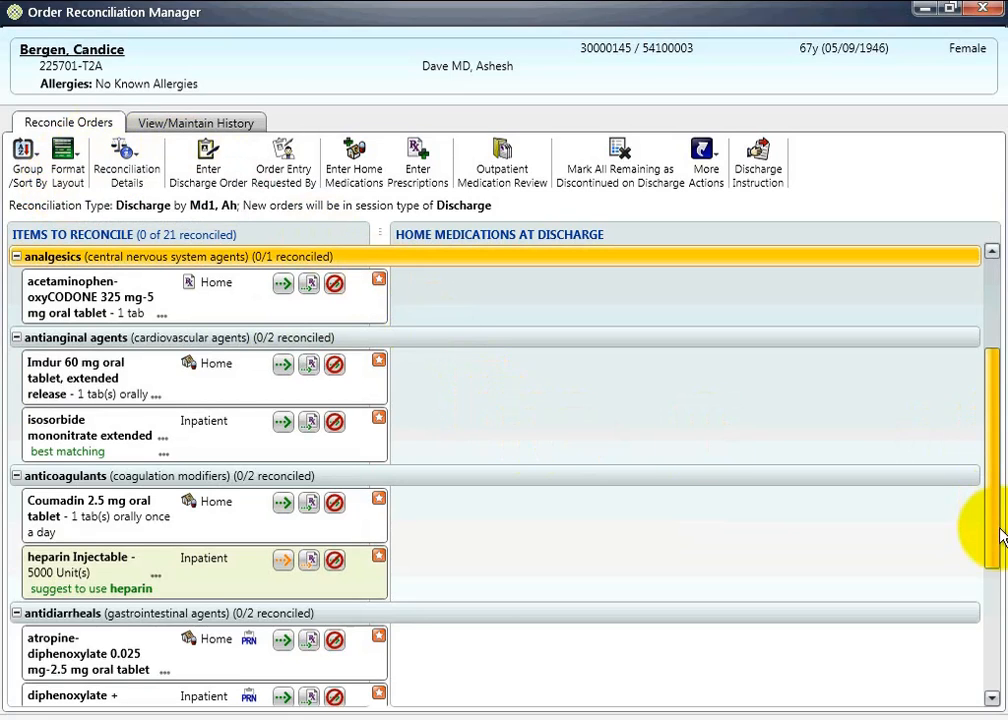
left_click(993, 700)
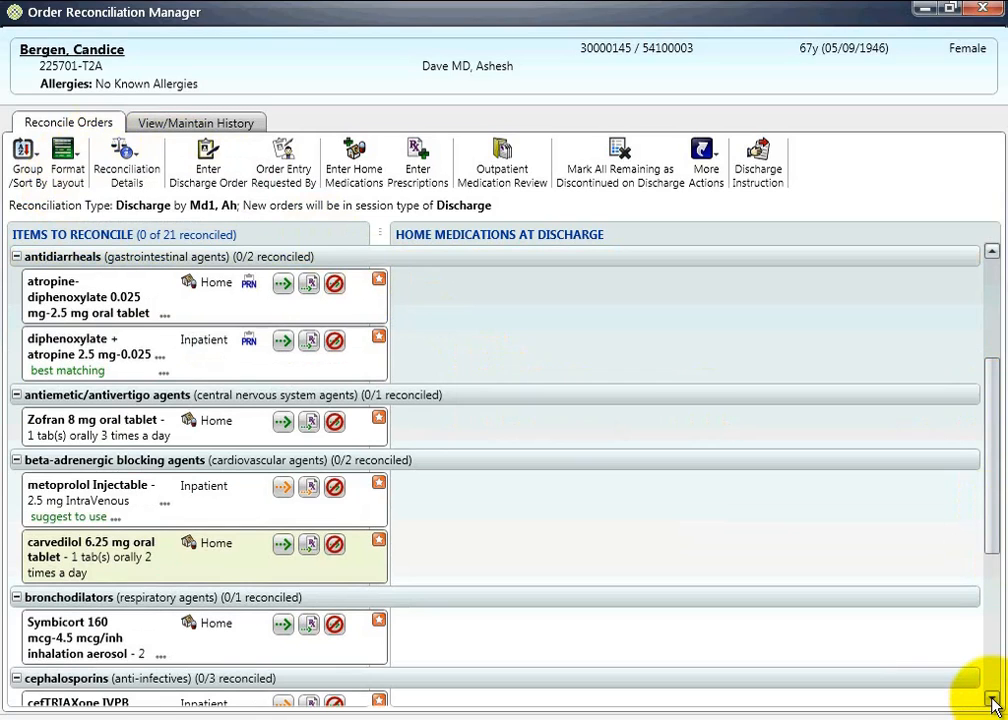
left_click(993, 700)
scroll(95, 670, "down", 3)
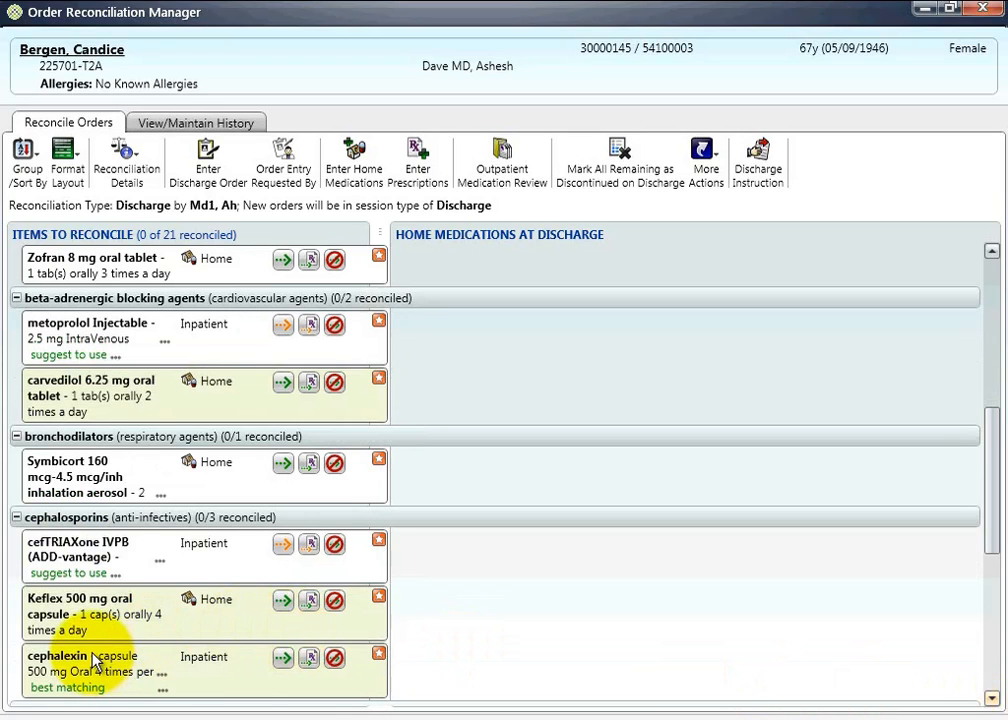
scroll(95, 665, "down", 1)
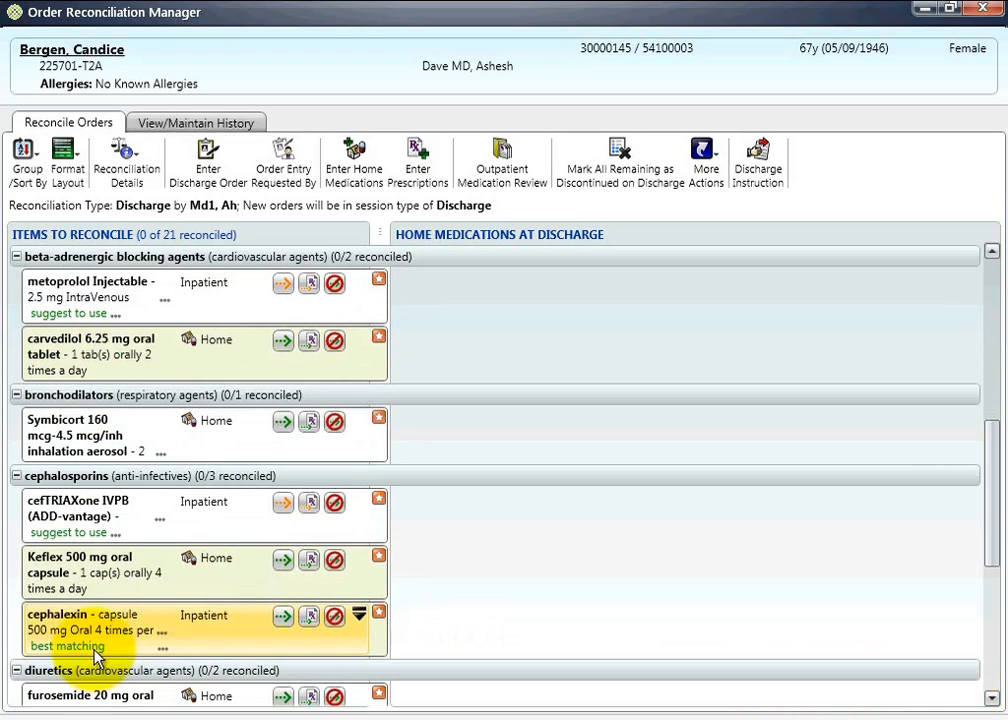
left_click(163, 650)
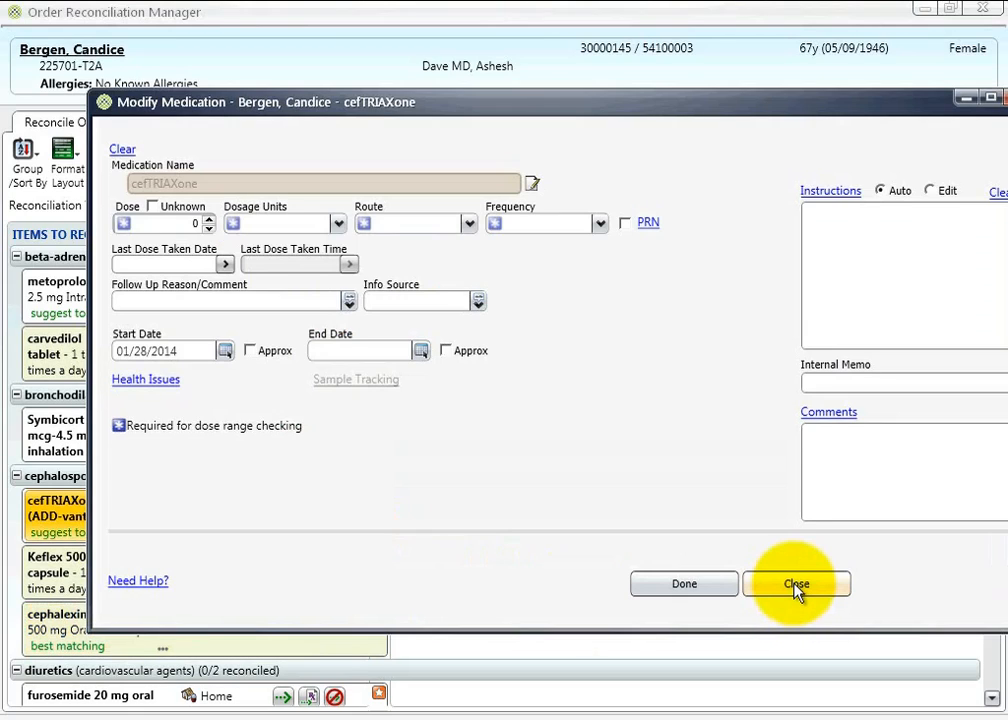
left_click(796, 586)
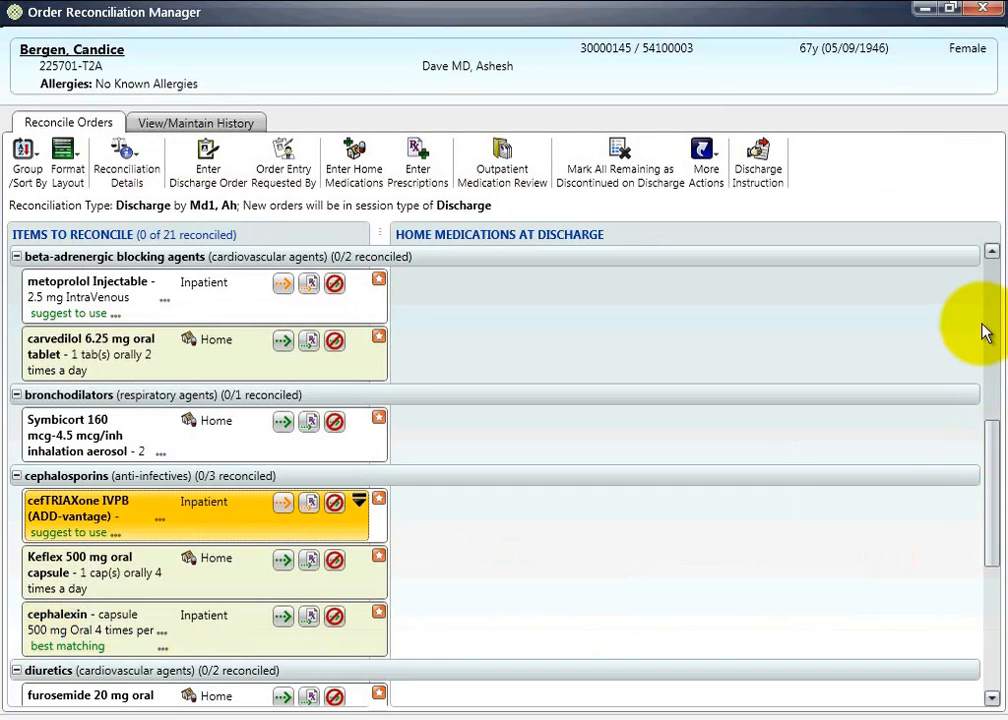
left_click(986, 330)
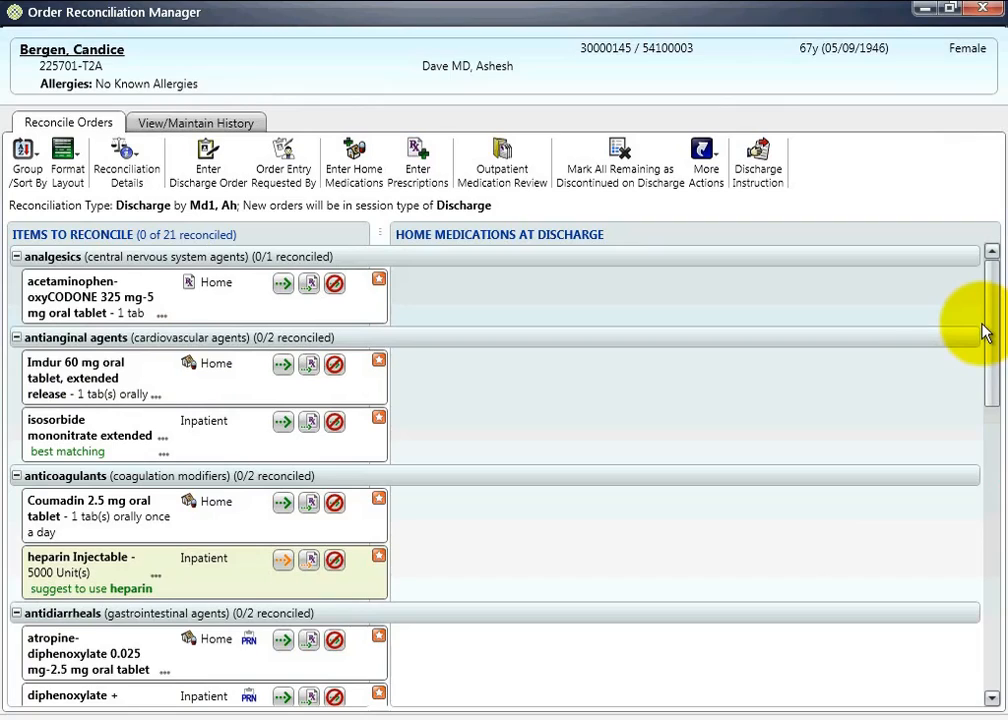
- View the available reconciliation types and open the discharge order entry
left_click(128, 166)
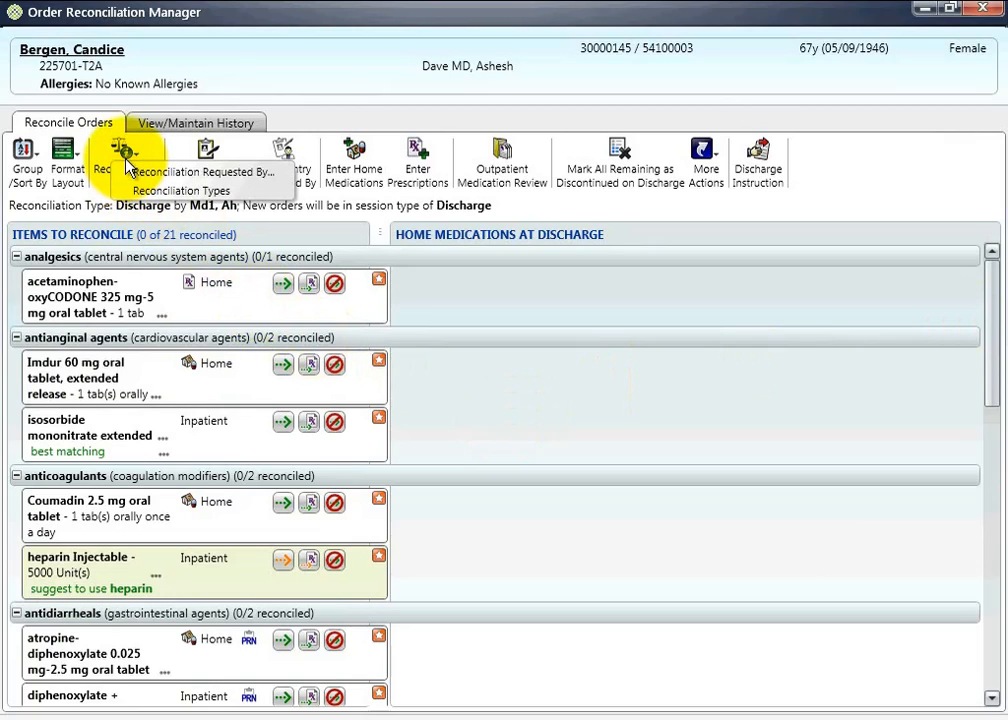
left_click(170, 191)
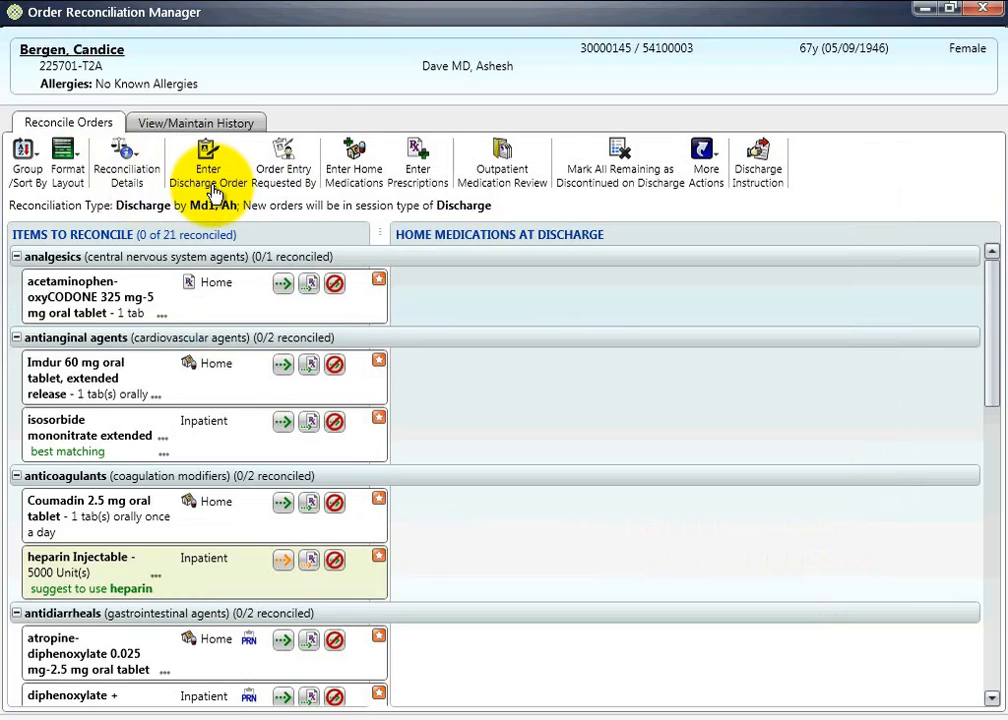
left_click(207, 162)
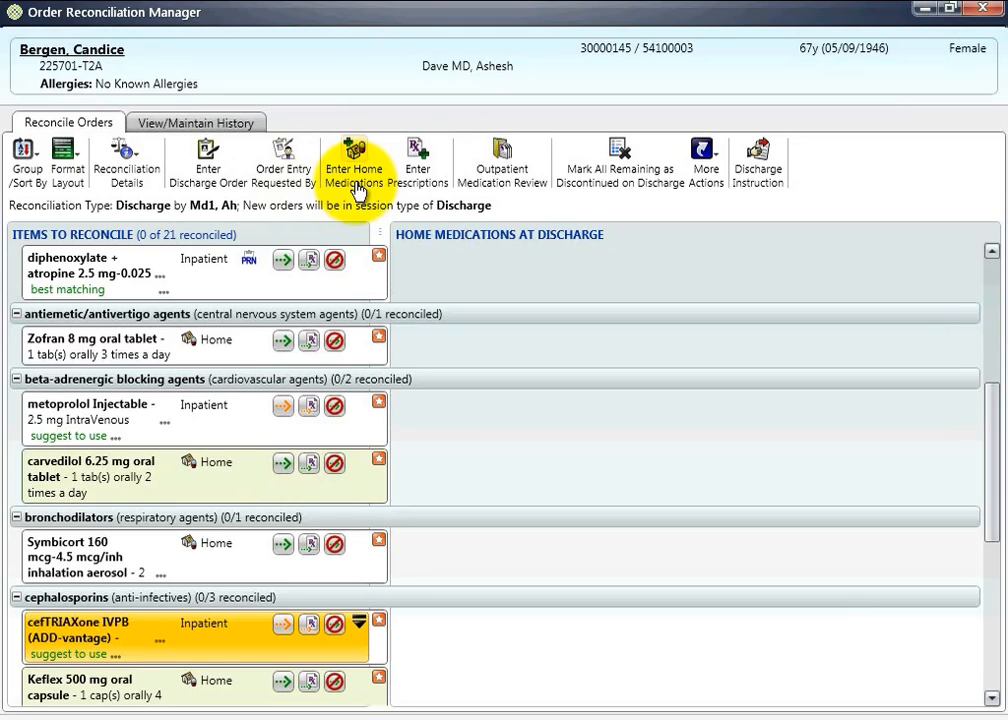
- View the prescription entry form for the patient without adding a prescription
left_click(418, 158)
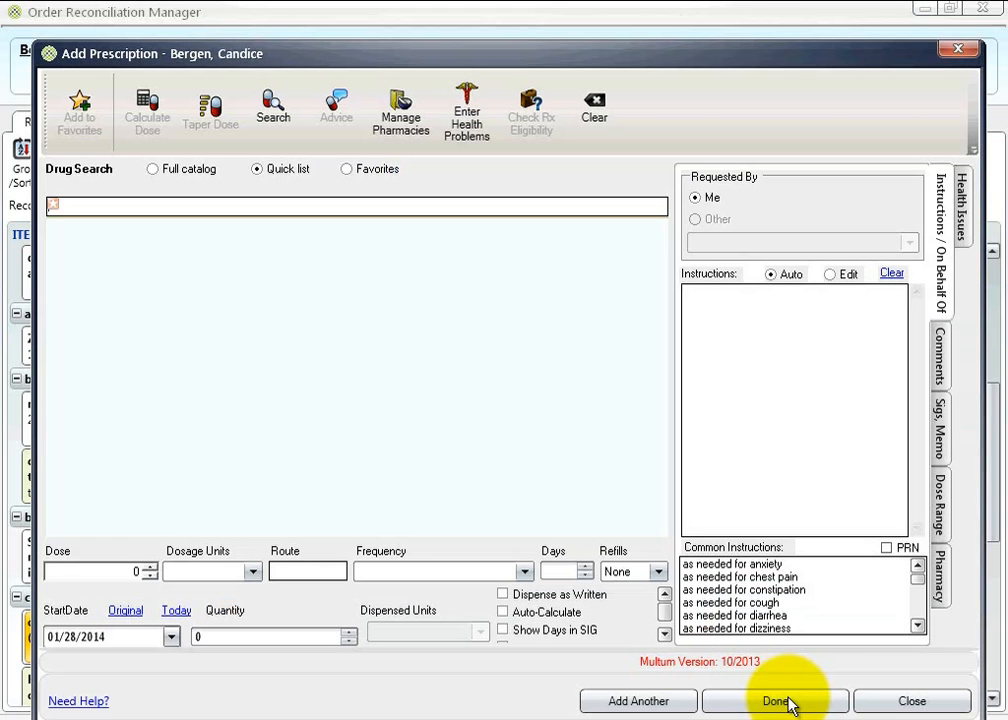
left_click(790, 705)
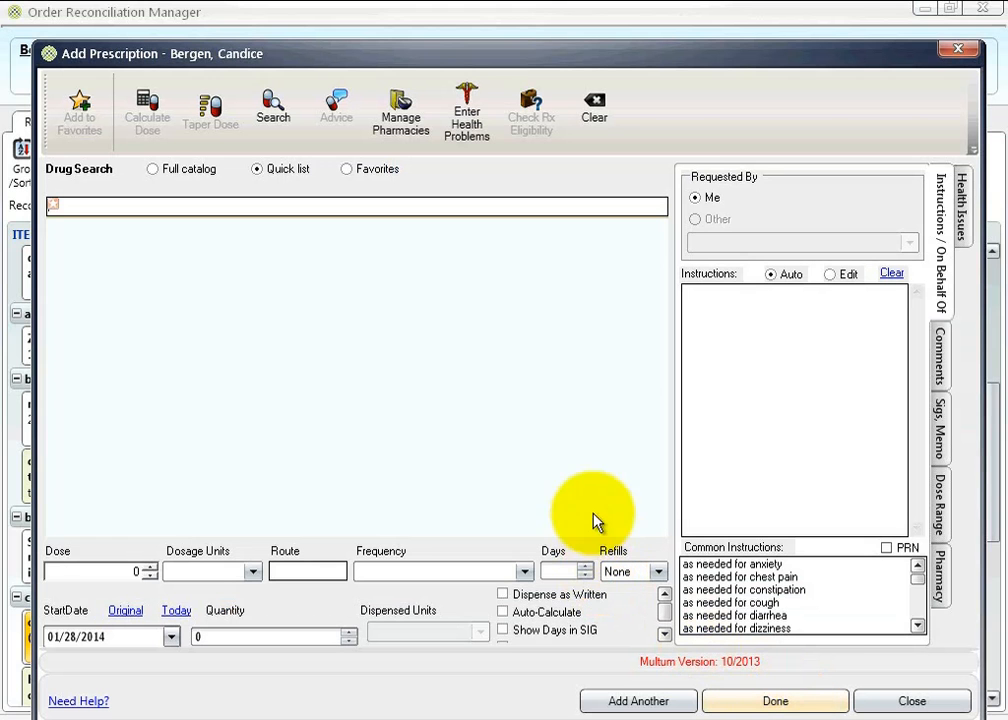
left_click(639, 474)
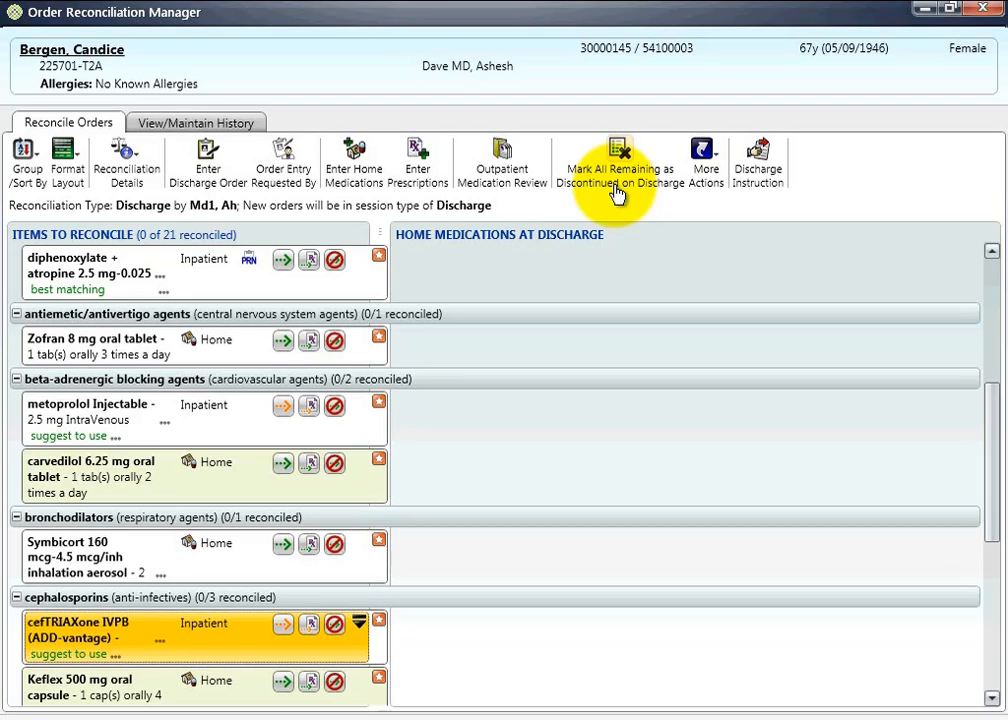
- Check for new items to reconcile, dismiss the result, and return to the beginning of the medication list
left_click(719, 161)
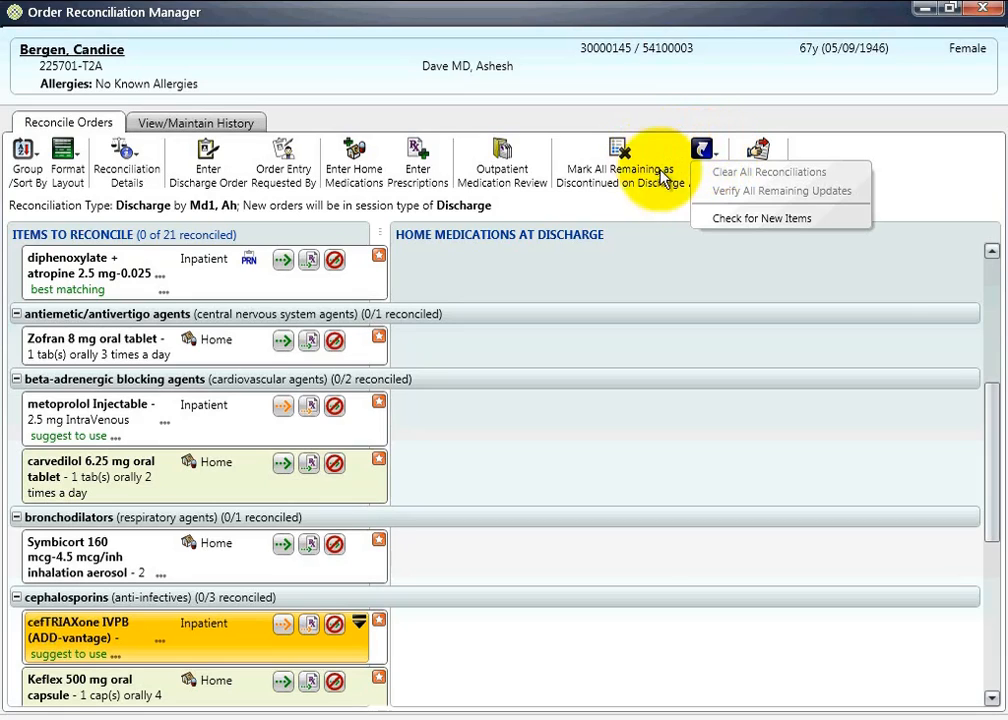
left_click(733, 228)
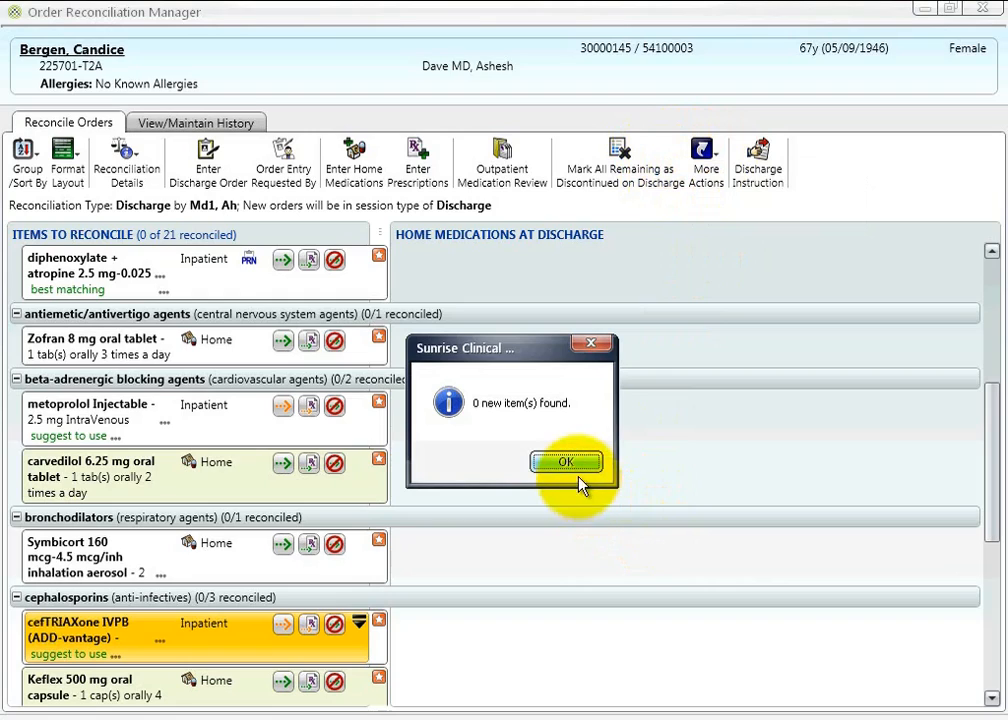
left_click(566, 463)
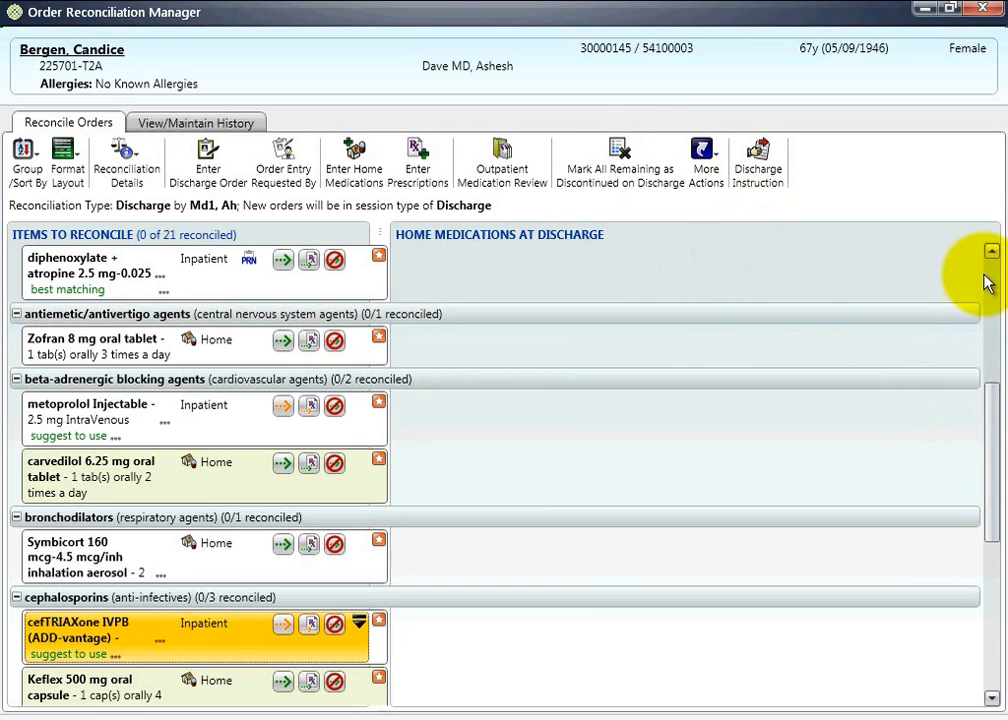
scroll(200, 315, "up", 5)
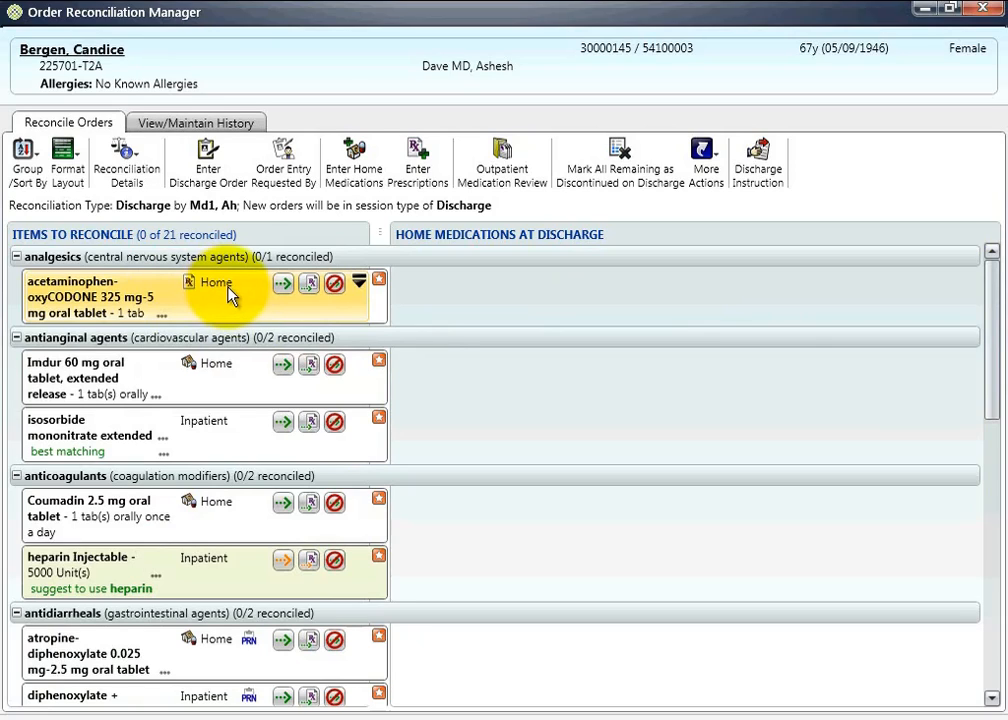
- Review the medication history of the home acetaminophen-oxyCODONE 325 mg-5 mg tablet and continue it at discharge
right_click(229, 289)
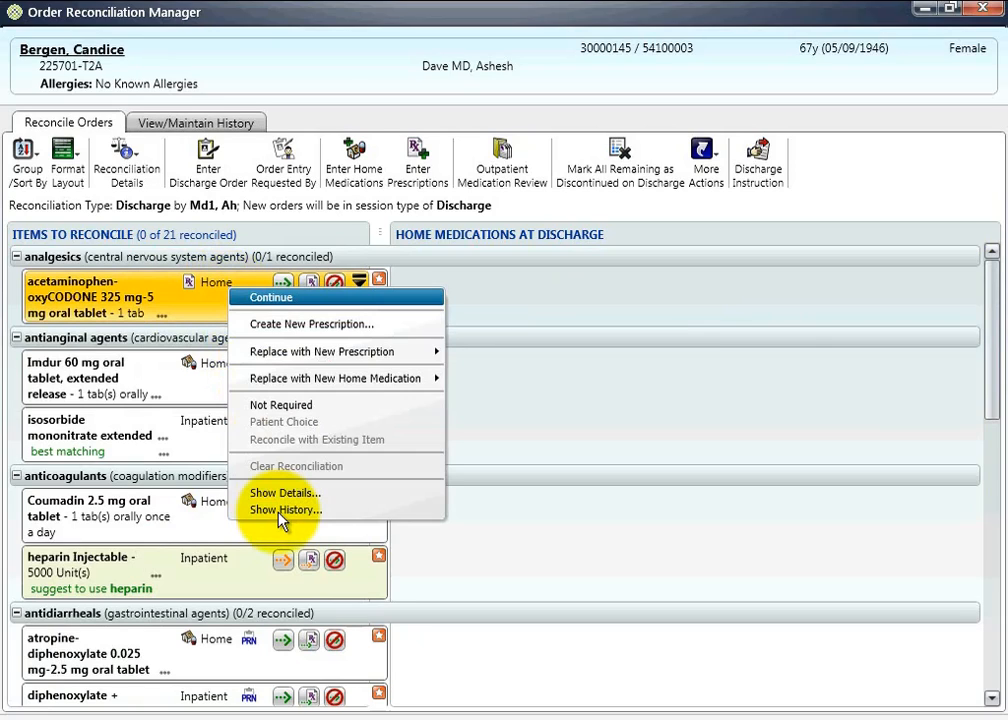
left_click(580, 538)
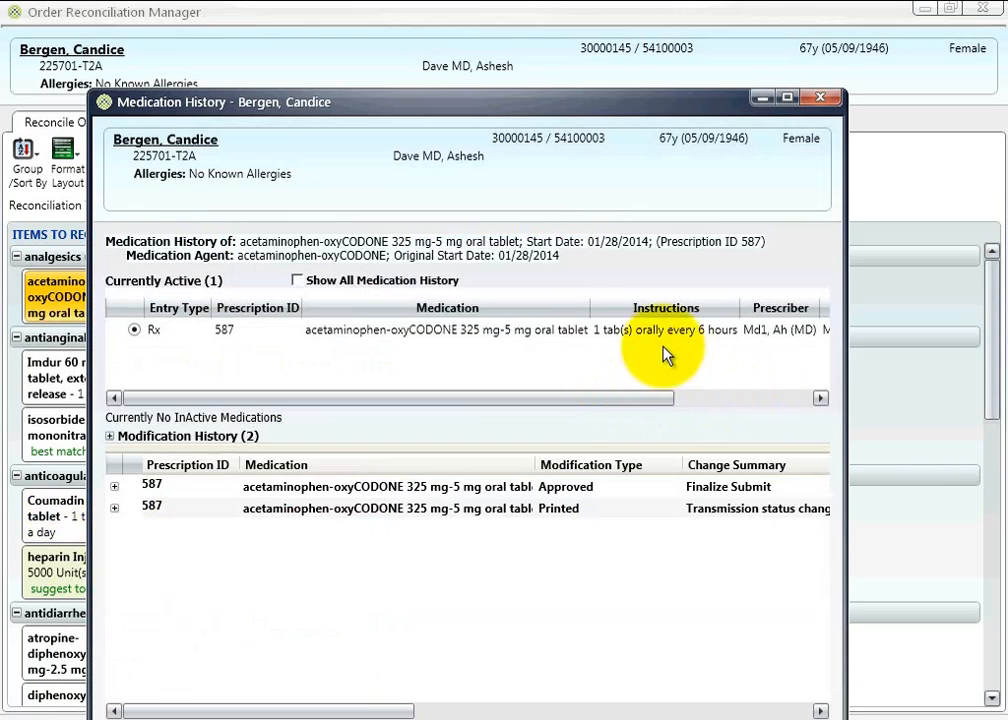
left_click_drag(612, 398, 757, 397)
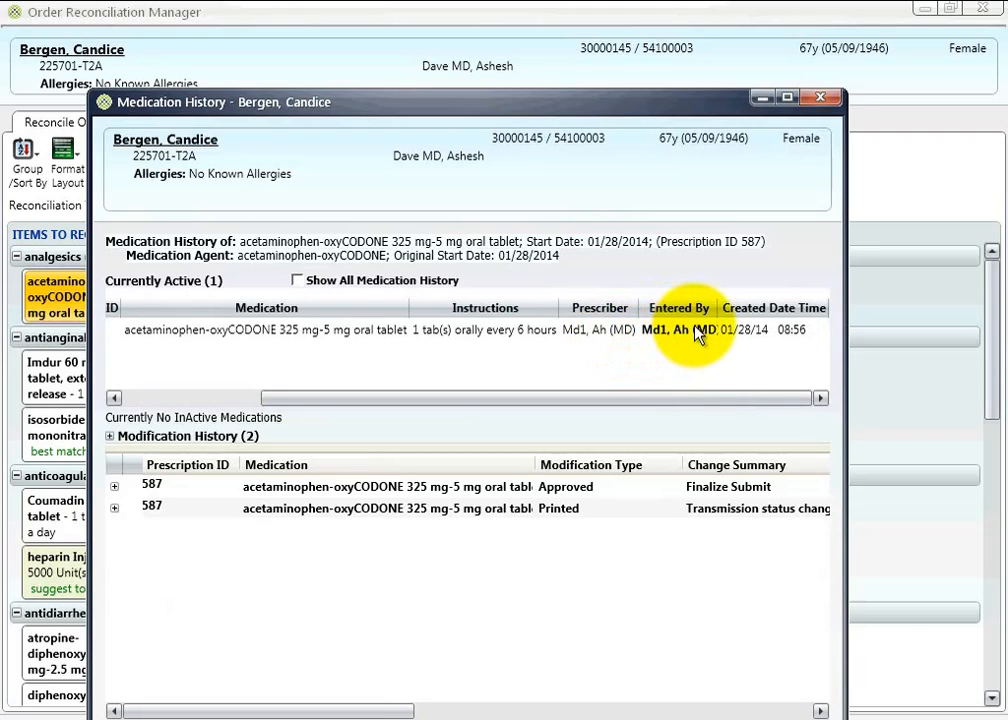
left_click(700, 333)
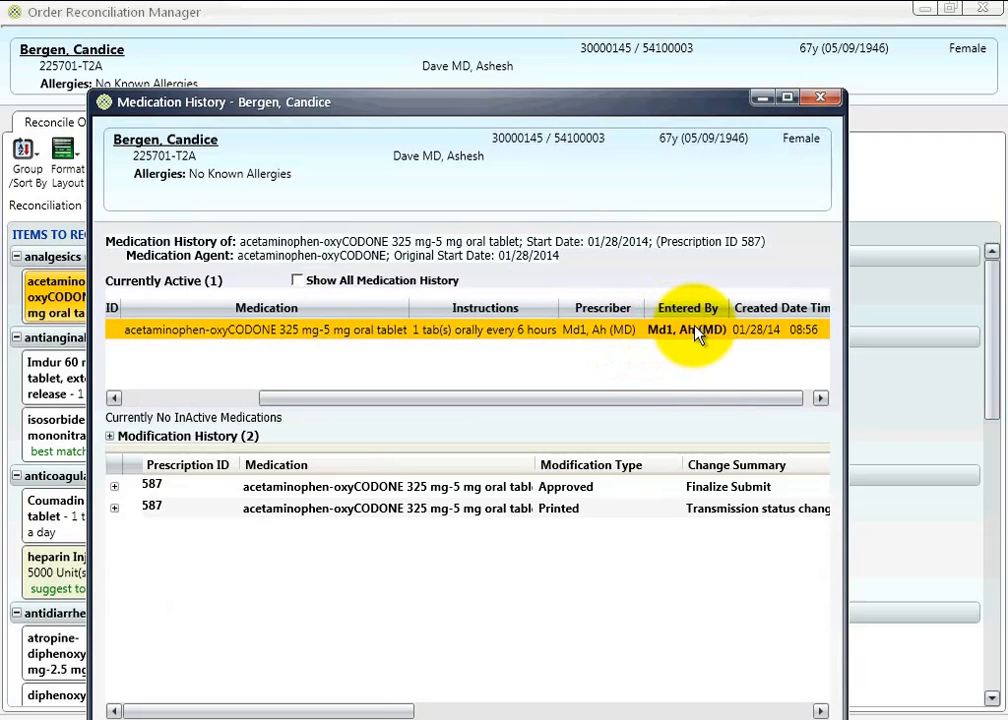
left_click(826, 97)
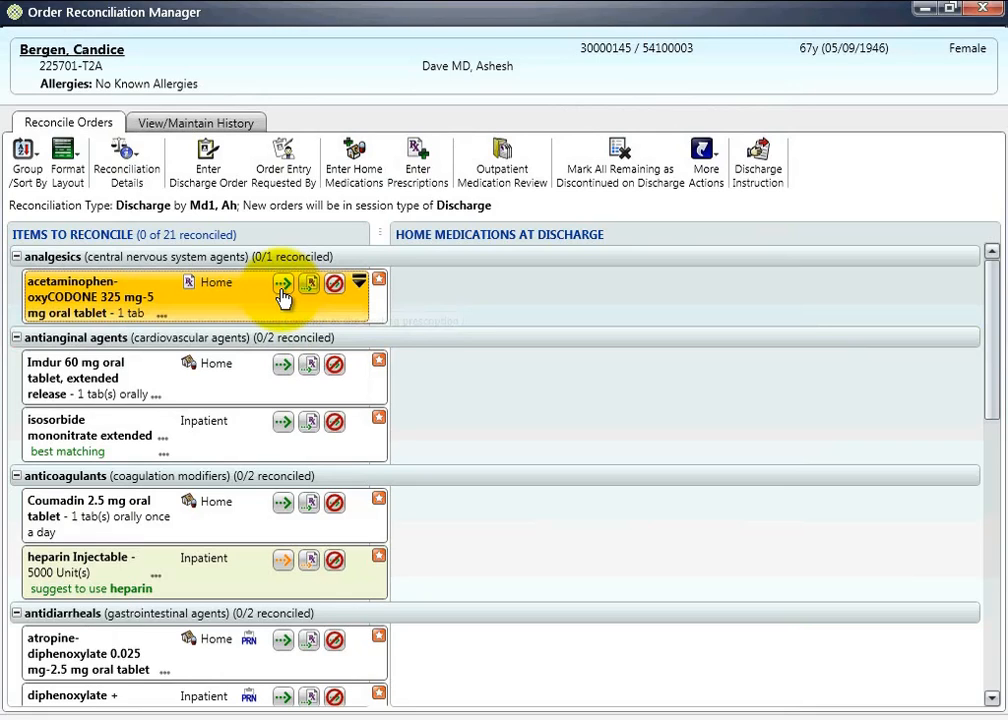
left_click(283, 284)
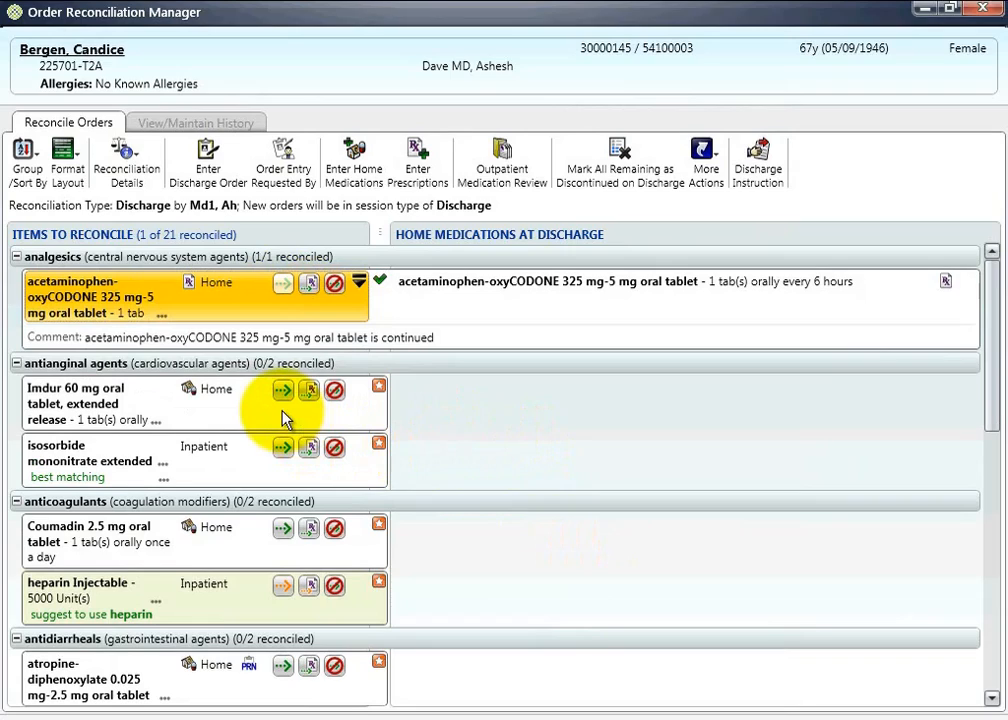
- Create a new prescription for Imdur 60 mg despite the duplicate therapy alert, and mark the inpatient isosorbide mononitrate as not required
left_click(308, 400)
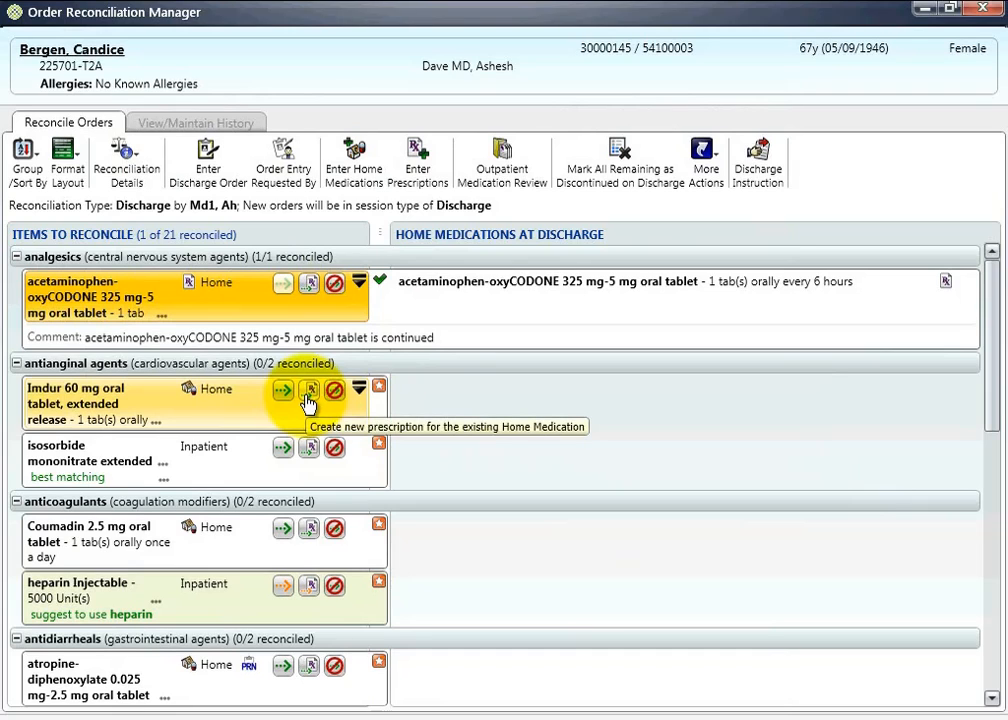
left_click(309, 392)
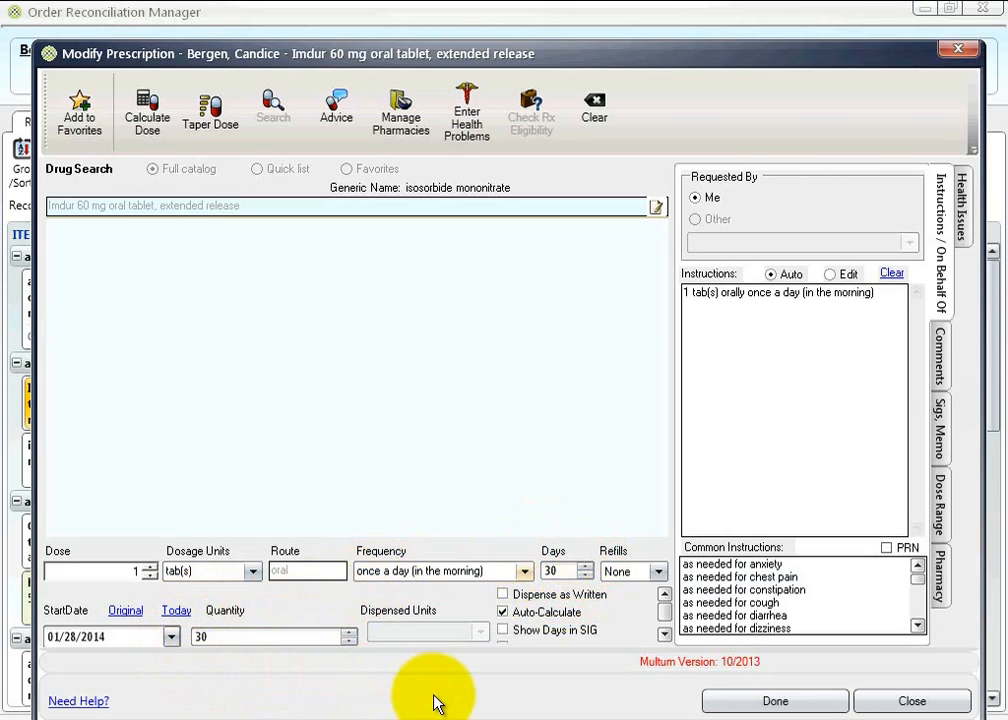
left_click(787, 704)
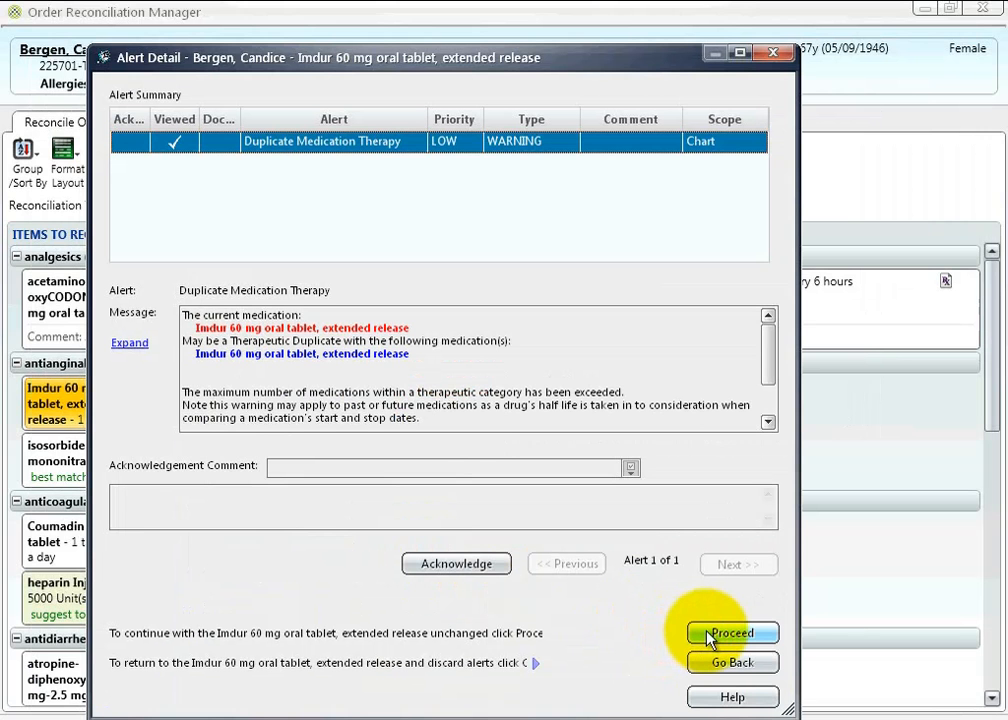
left_click(707, 638)
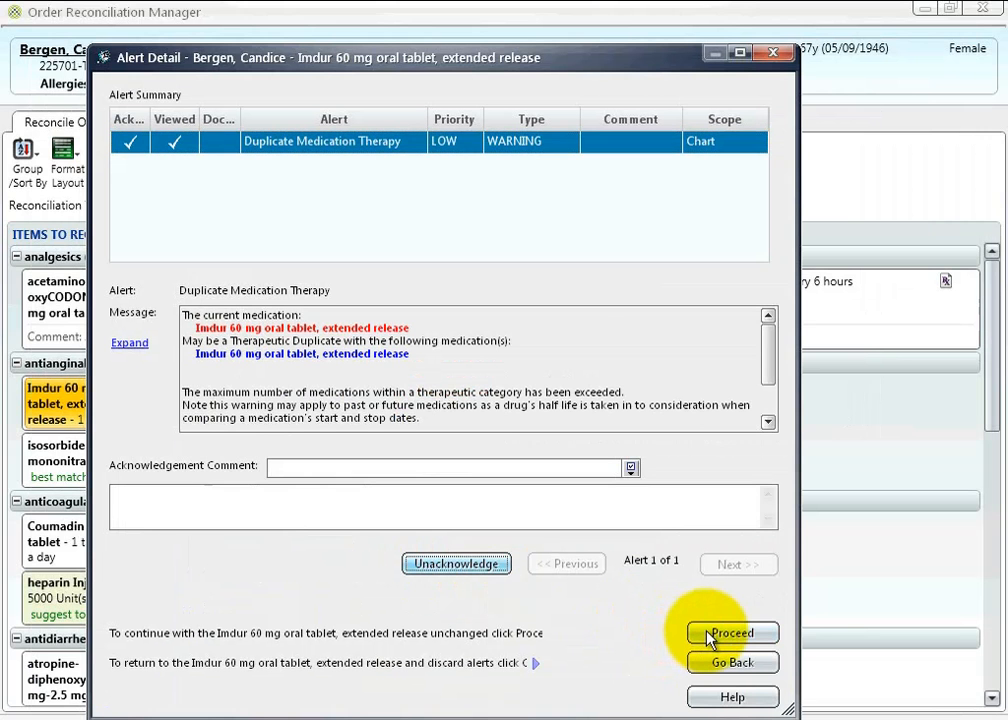
left_click(712, 634)
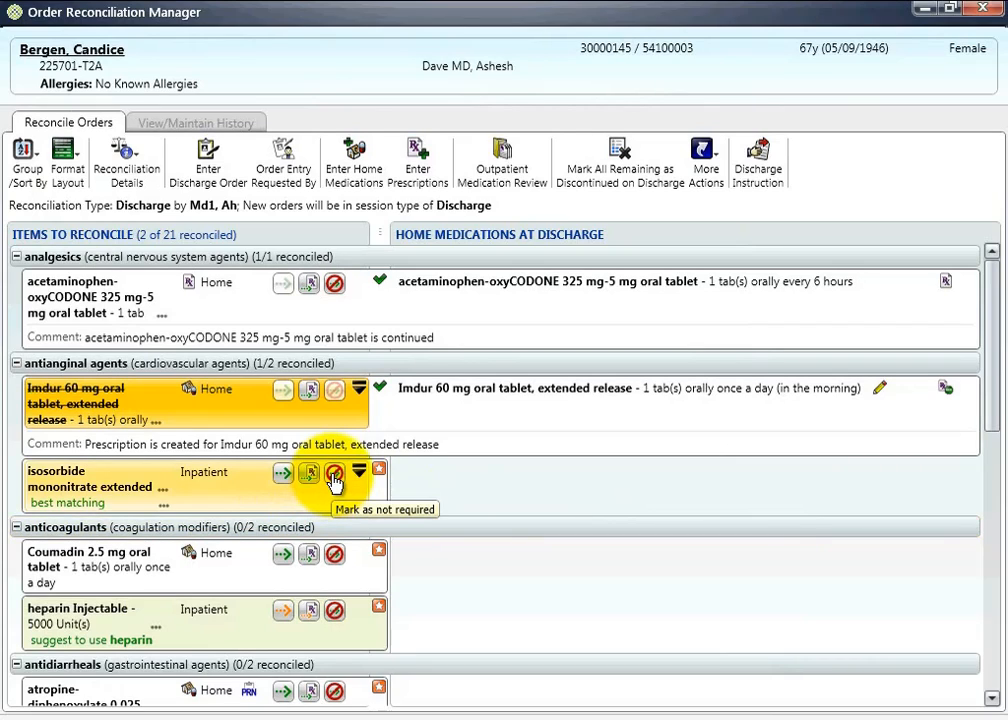
left_click(333, 477)
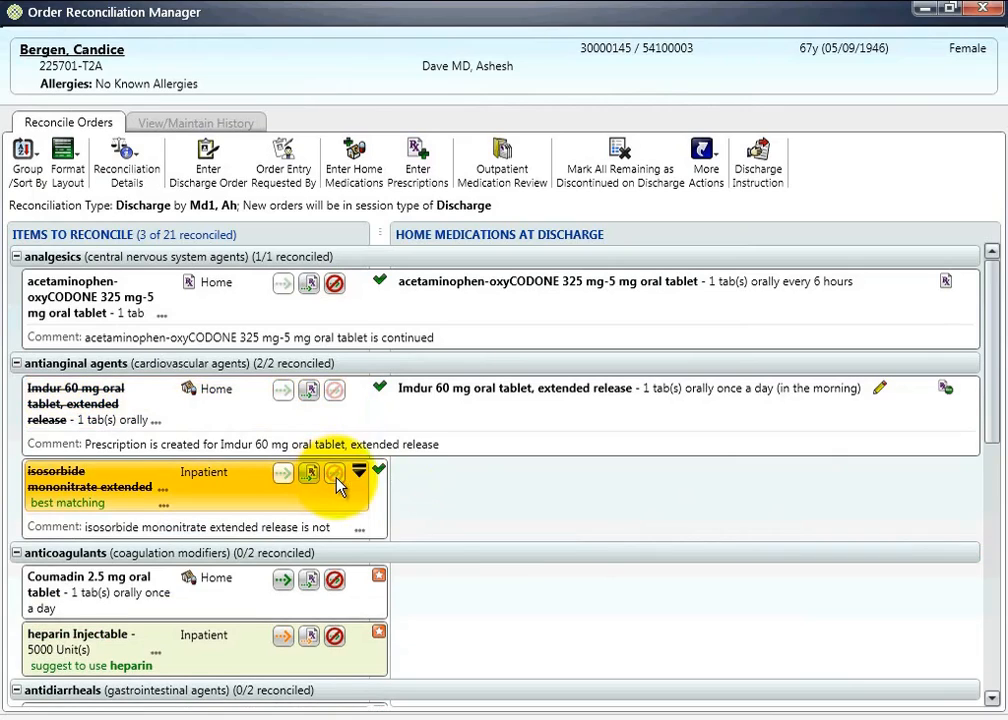
- Replace the home Coumadin 2.5 mg tablet with a new home medication, warfarin 5 mg oral tablet, 1 tab orally once a day
left_click(992, 700)
scroll(992, 700, "down", 5)
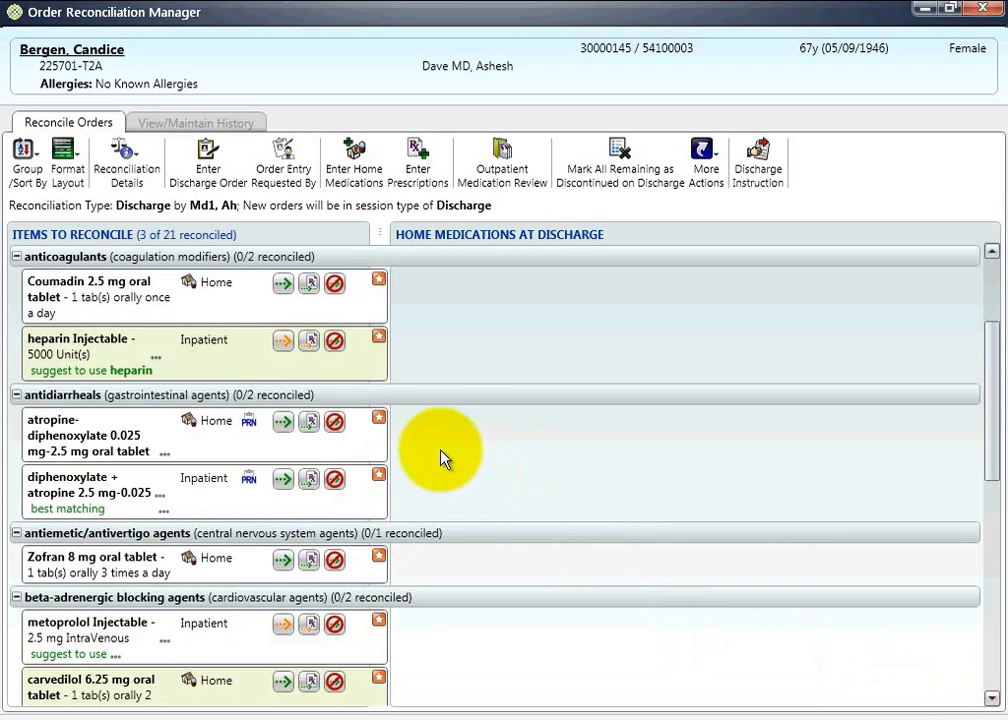
left_click(992, 253)
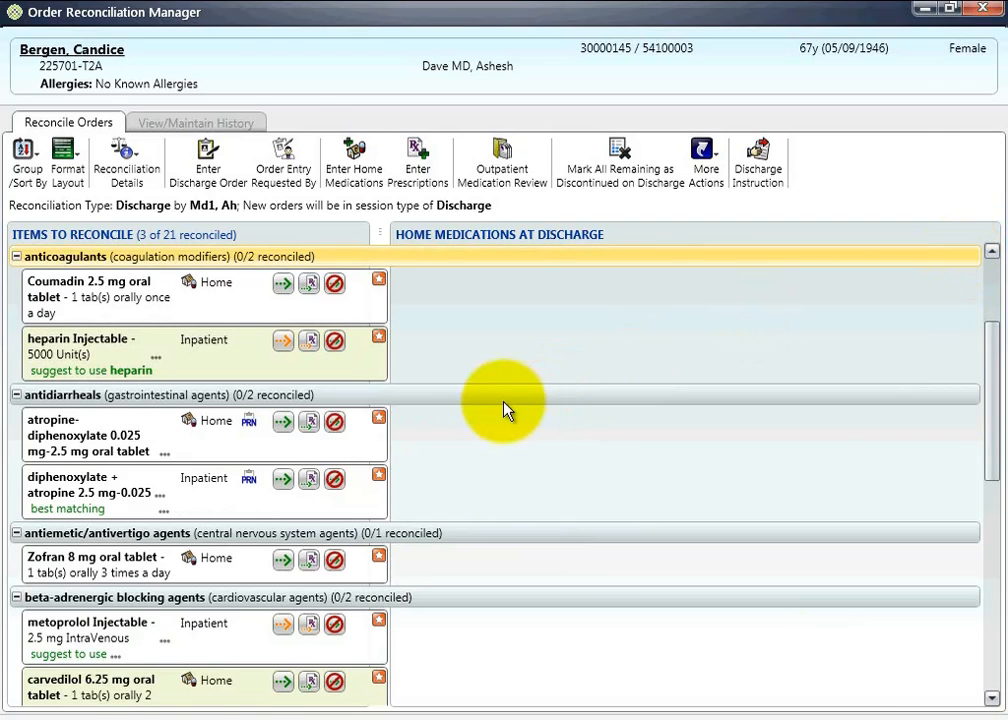
scroll(505, 410, "up", 1)
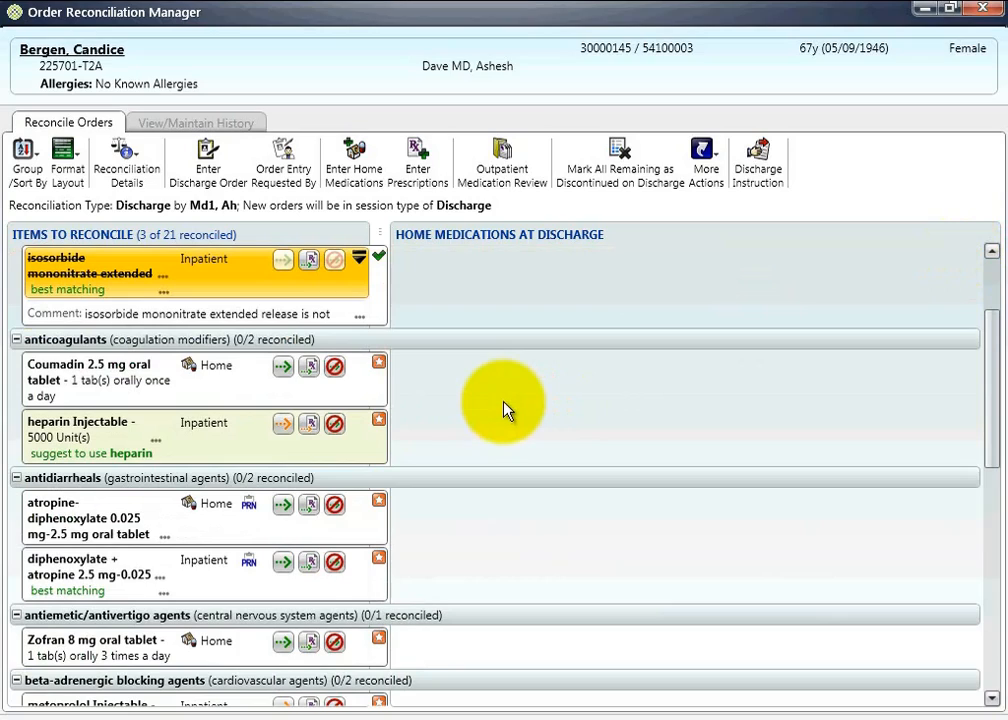
right_click(332, 400)
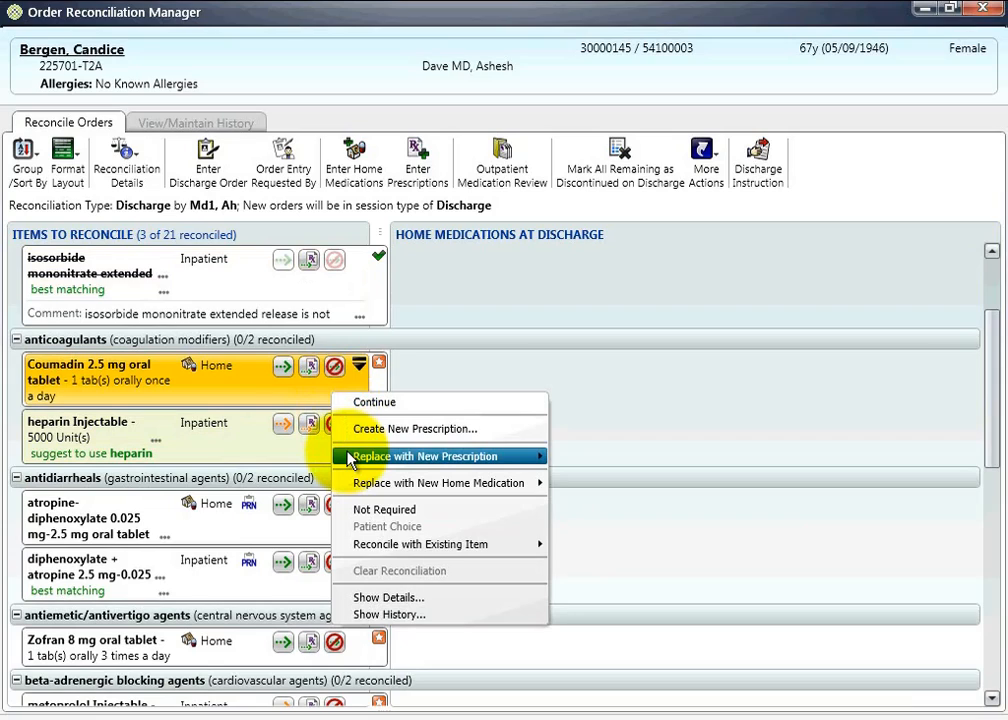
mouse_move(350, 458)
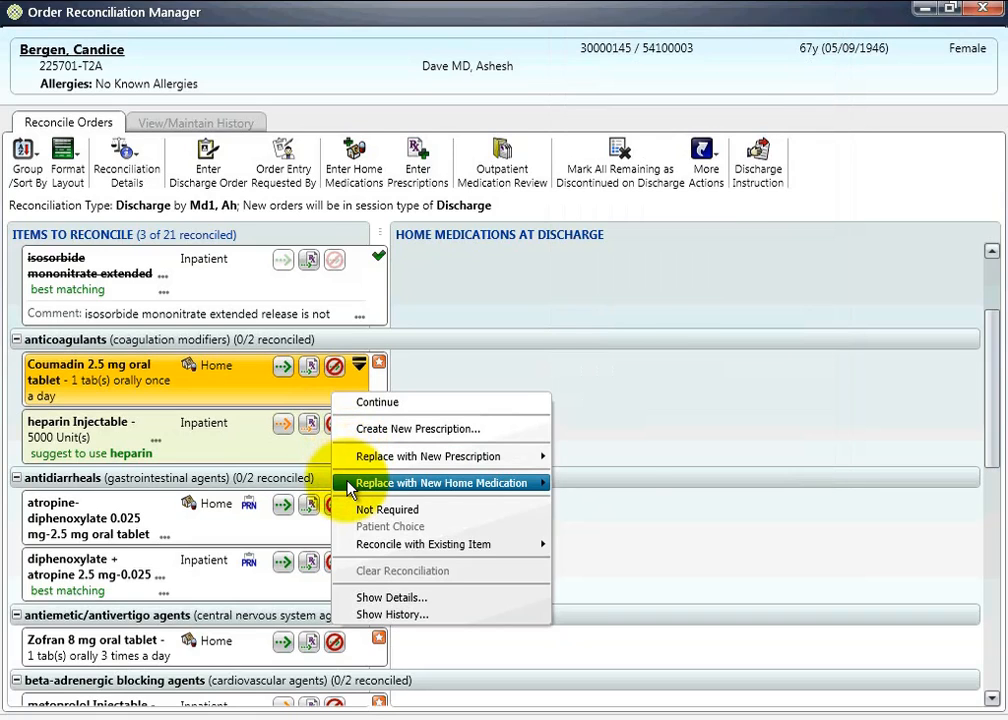
mouse_move(350, 488)
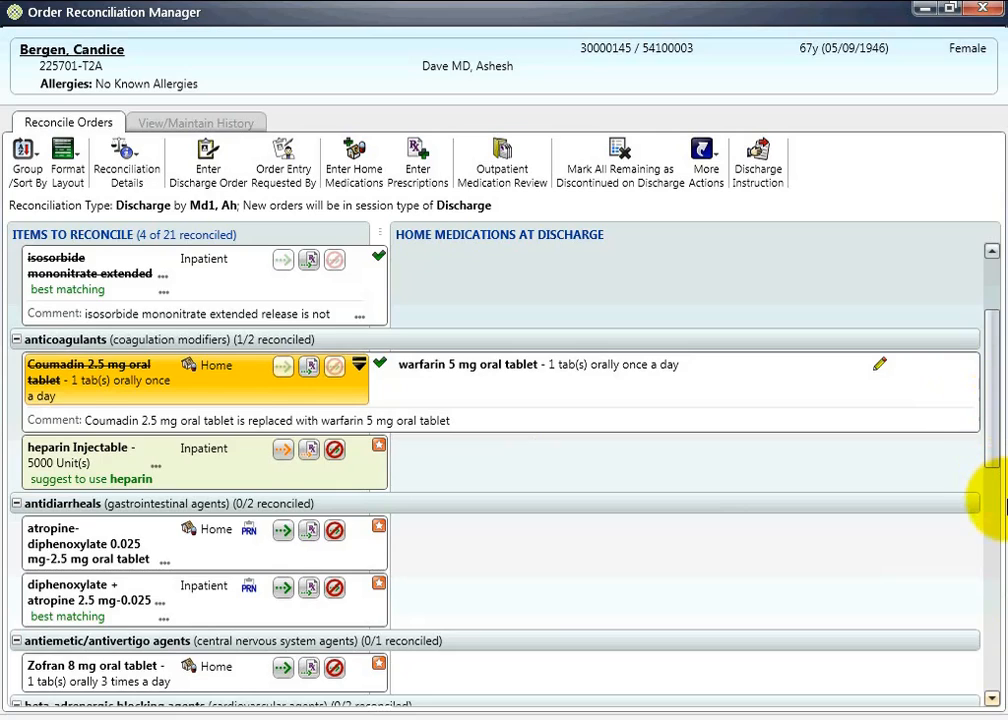
- Reconcile the St. John's Wort oral capsule under herbal products as Patient Choice
scroll(995, 500, "down", 2)
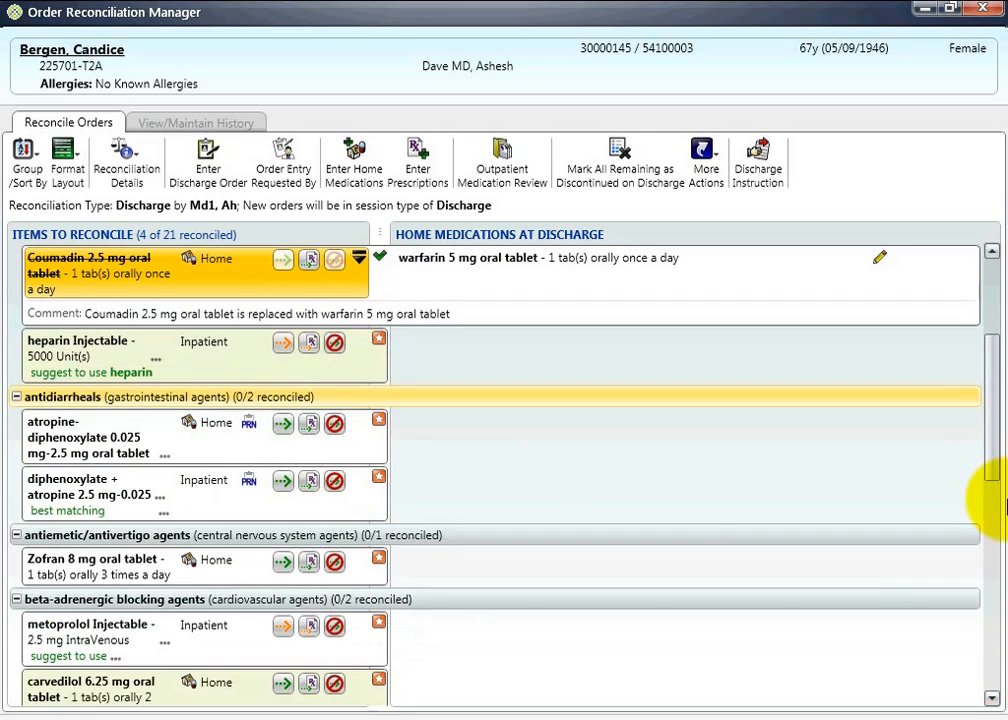
left_click(992, 699)
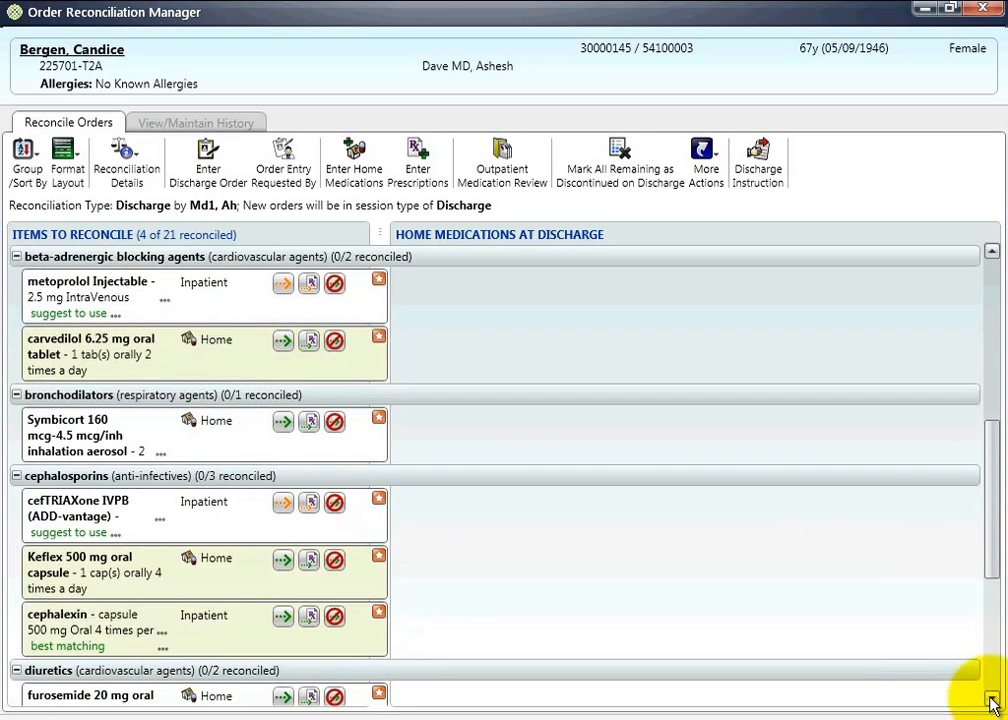
left_click(992, 700)
scroll(992, 700, "down", 2)
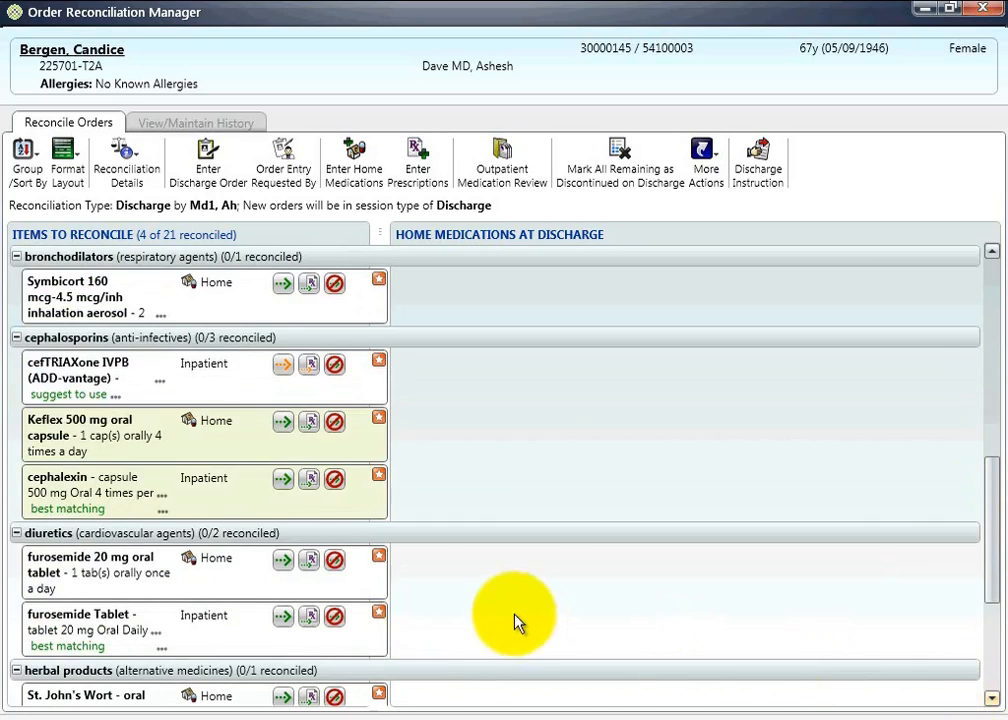
scroll(355, 612, "down", 1)
right_click(361, 613)
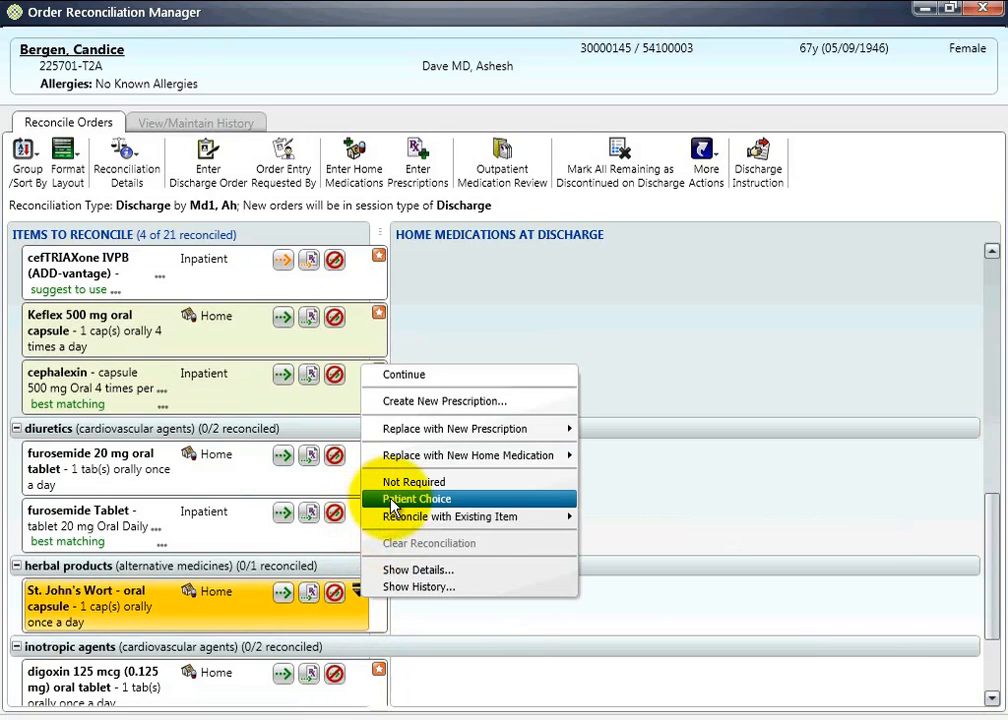
left_click(391, 500)
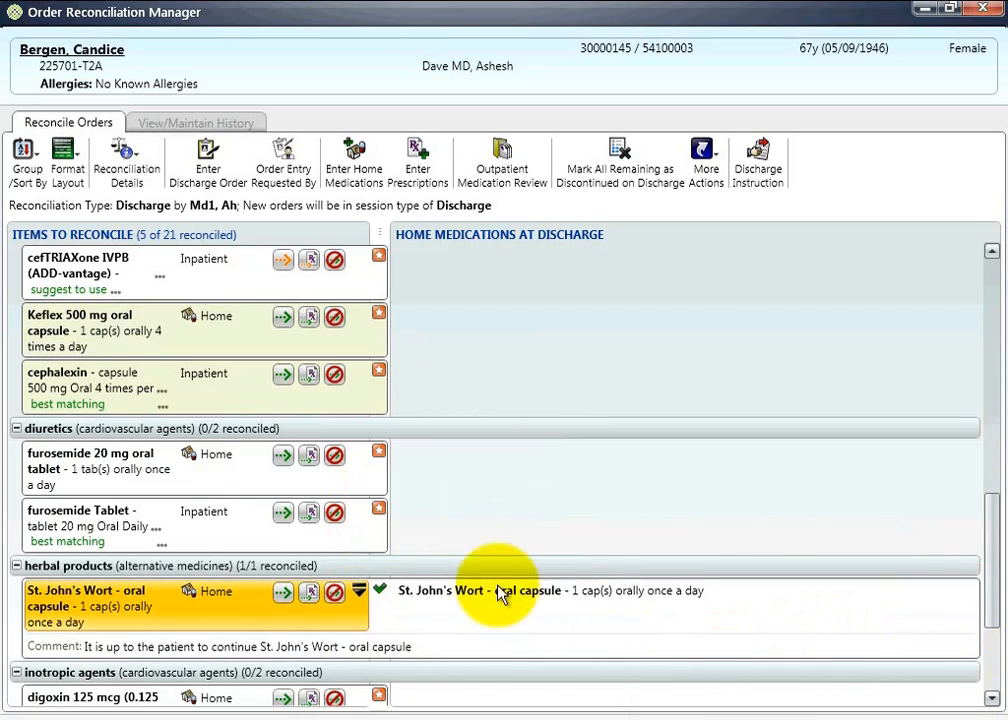
- View the reconciliation options for the home furosemide 20 mg tablet, including Reconcile with Existing Item, without applying one
left_click(362, 470)
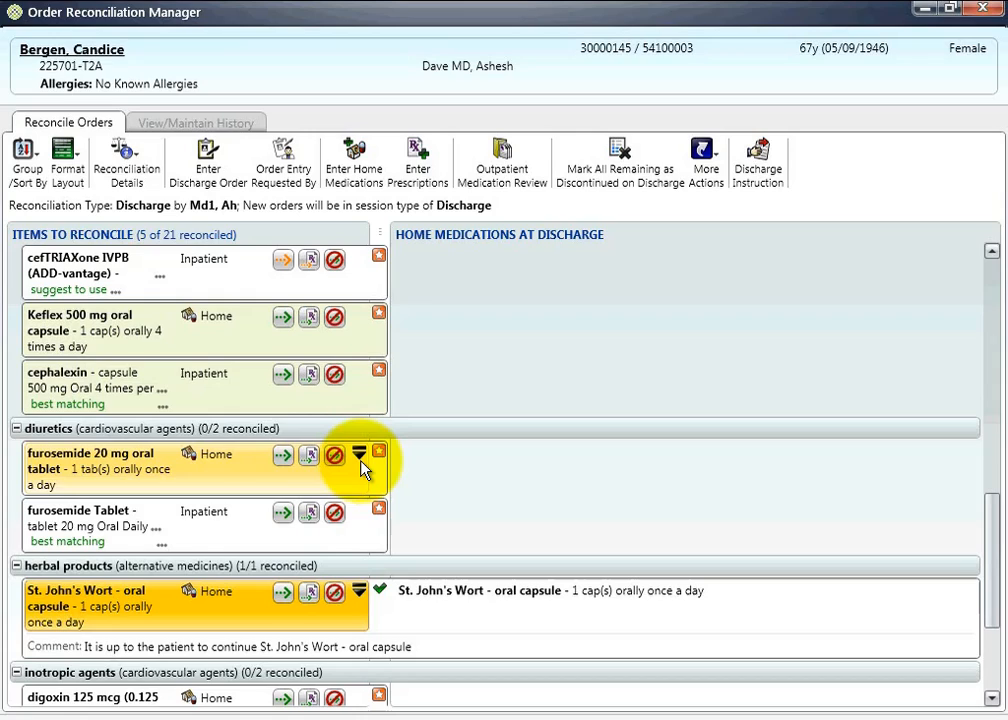
left_click(359, 453)
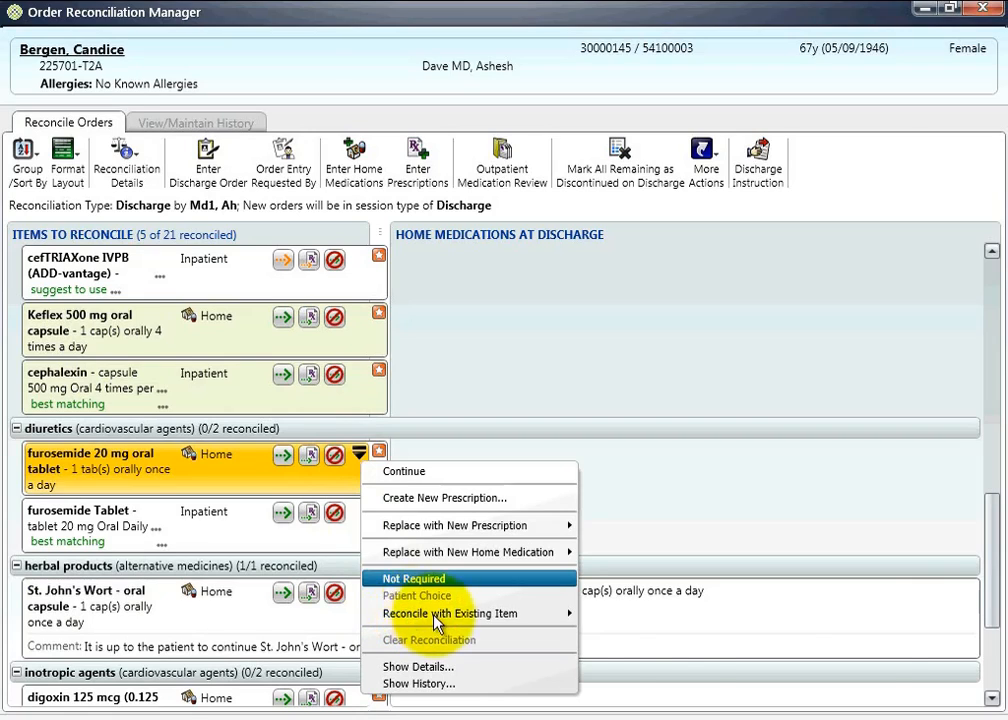
mouse_move(488, 616)
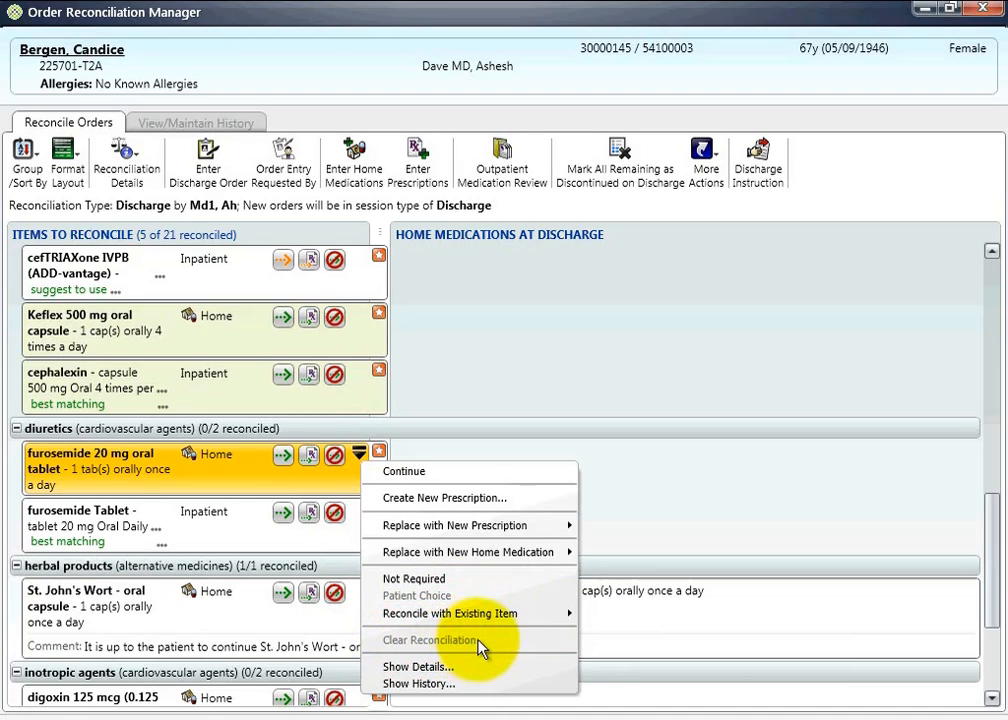
left_click(705, 500)
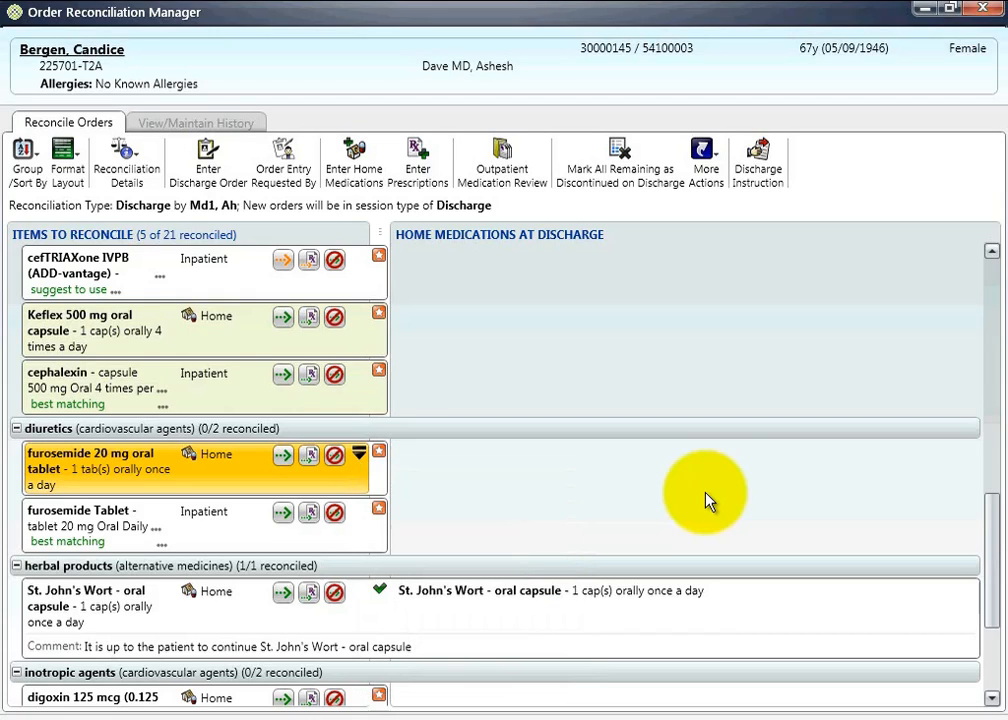
- Mark all remaining items as discontinued on discharge and view the actions available for the new Imdur prescription
left_click(620, 151)
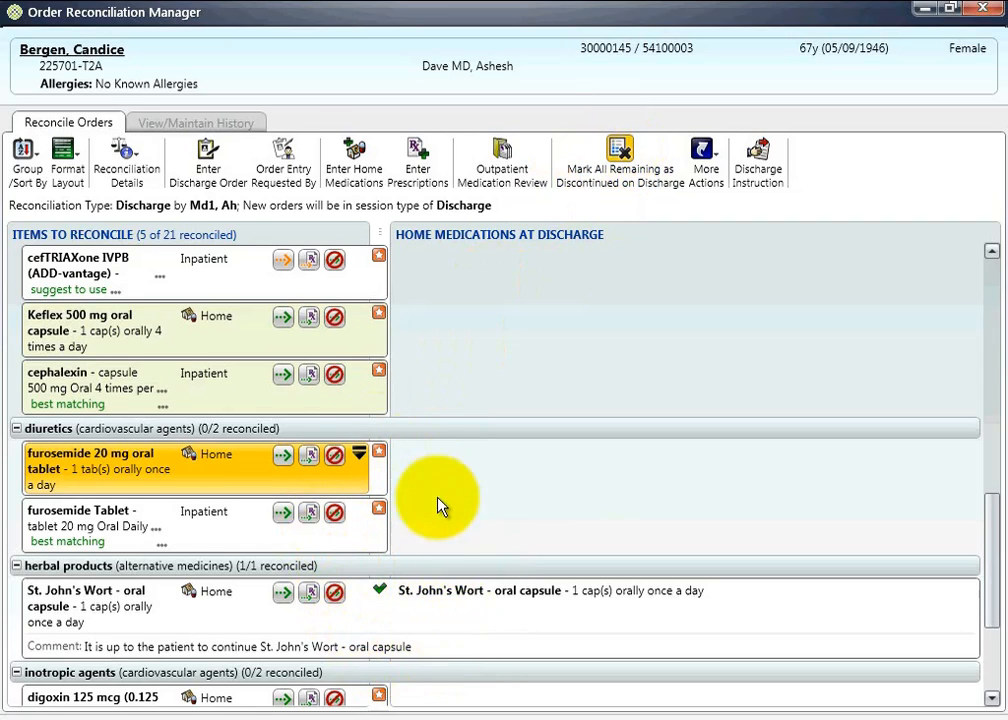
left_click_drag(993, 524, 1004, 314)
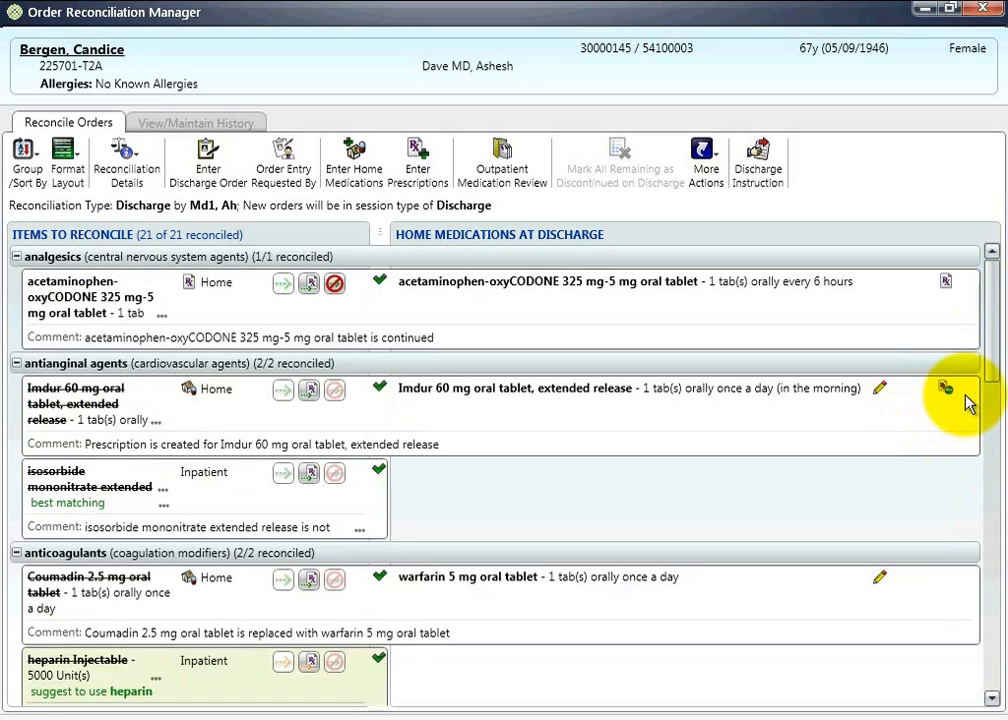
left_click(966, 390)
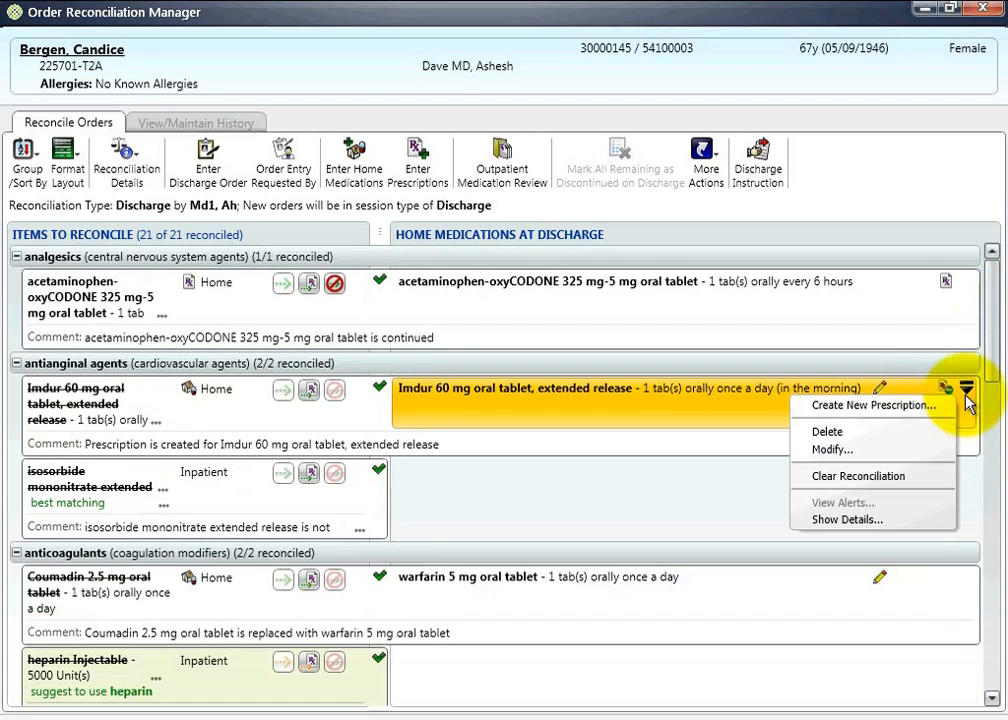
left_click(703, 516)
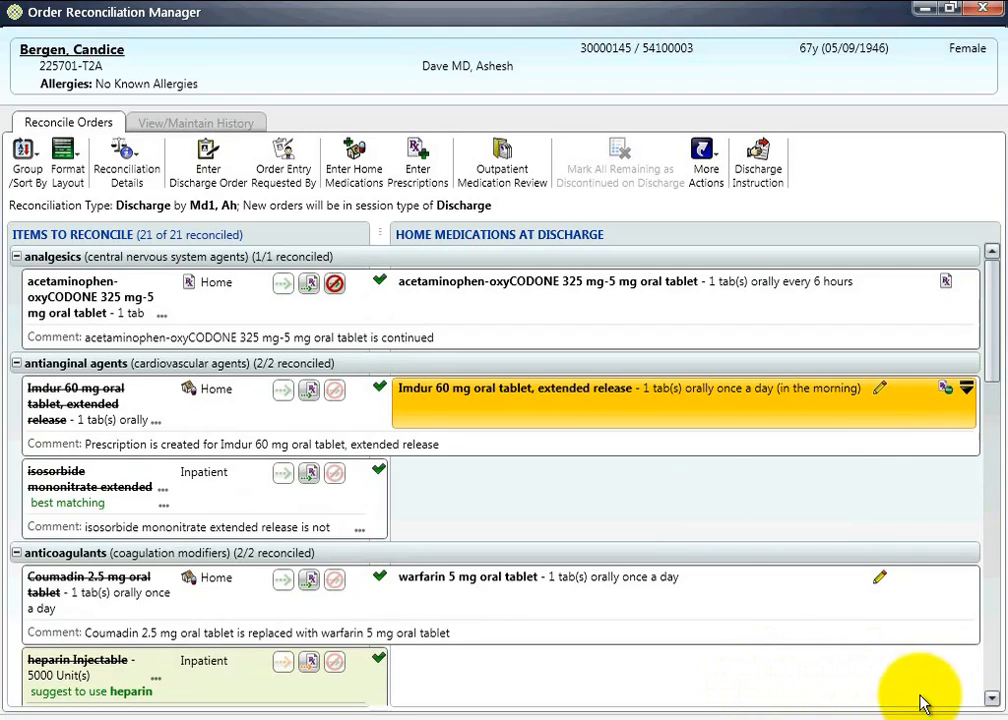
- Save the discharge reconciliation as complete and submit the Imdur prescription with the Print method
left_click(958, 719)
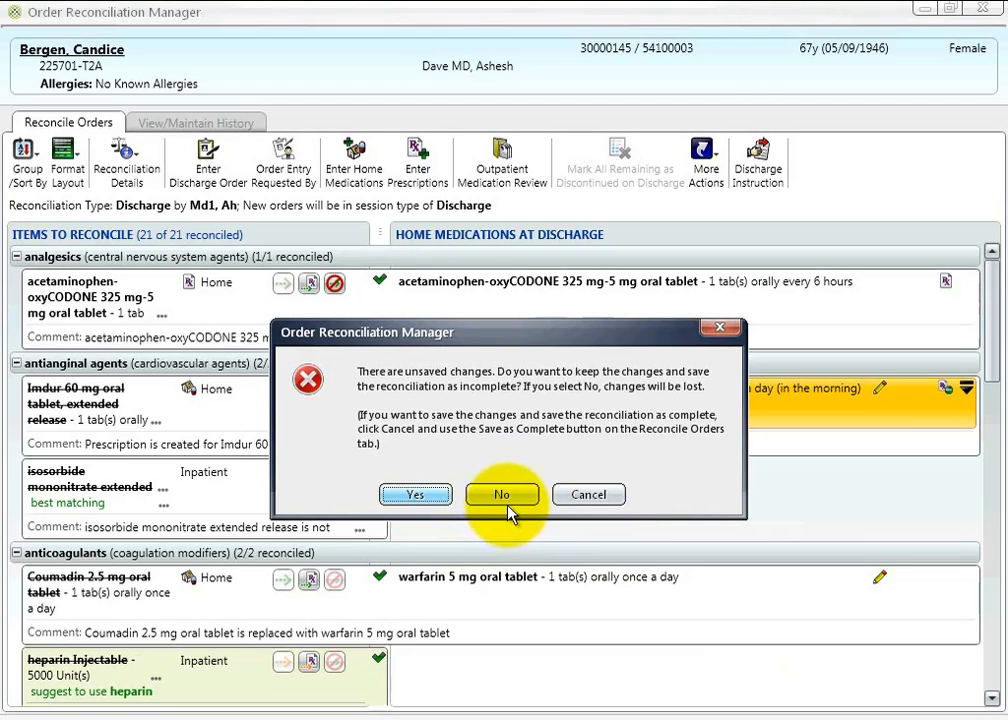
left_click(588, 497)
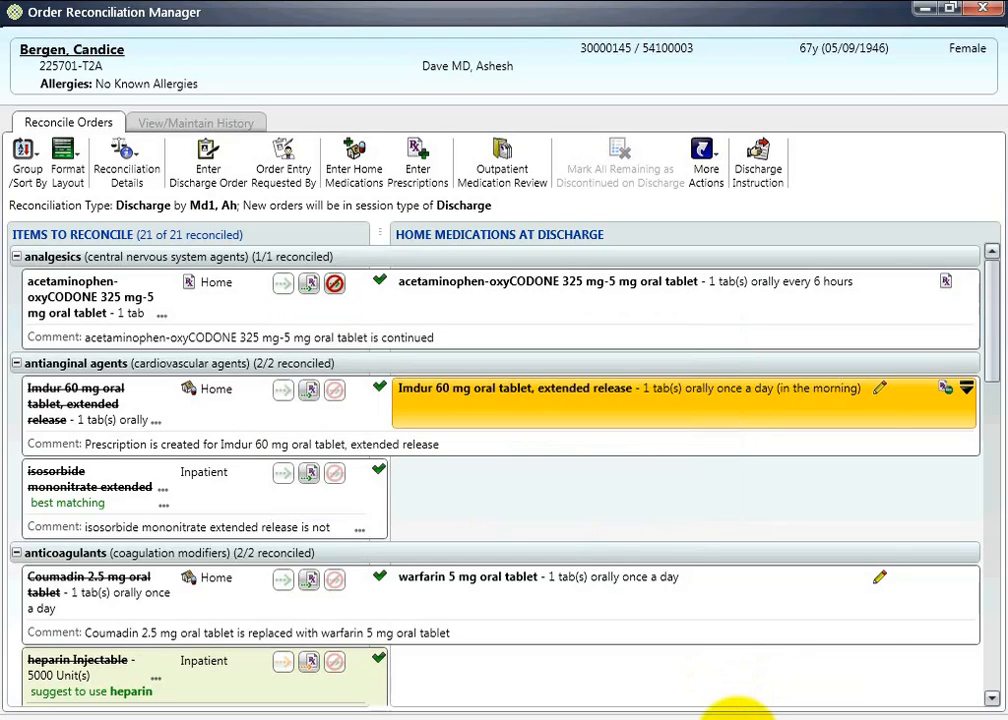
left_click(738, 712)
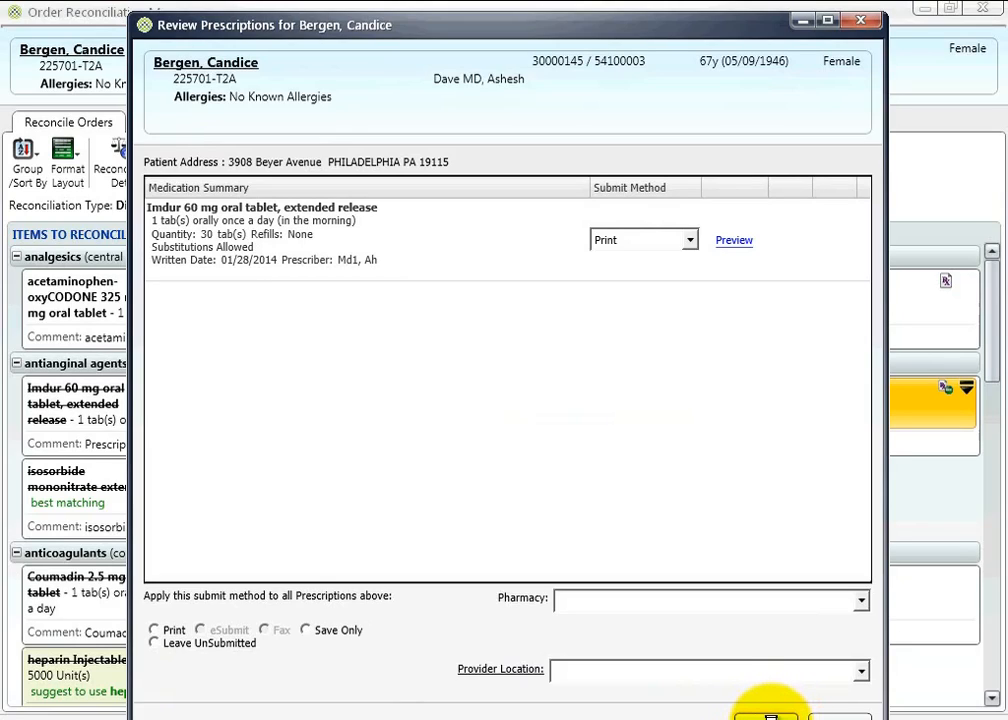
left_click(770, 716)
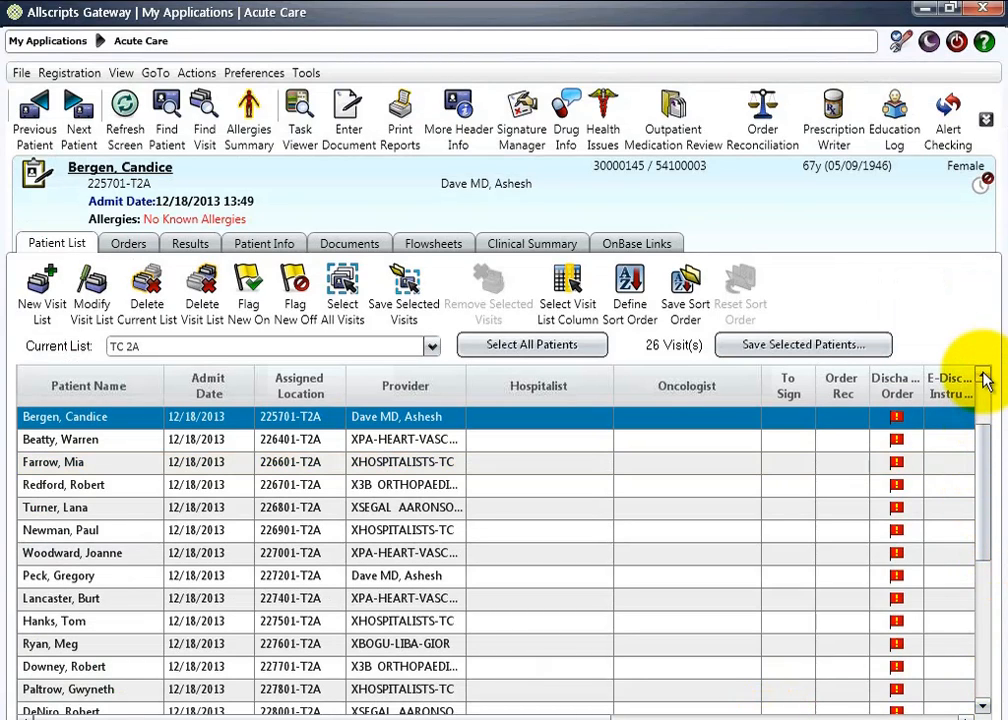
- Open the Update Pending discharge reconciliation for the patient with the red Order Rec flag, after checking its status in the reconciliation history
left_click(984, 377)
left_click(984, 377)
left_click(984, 377)
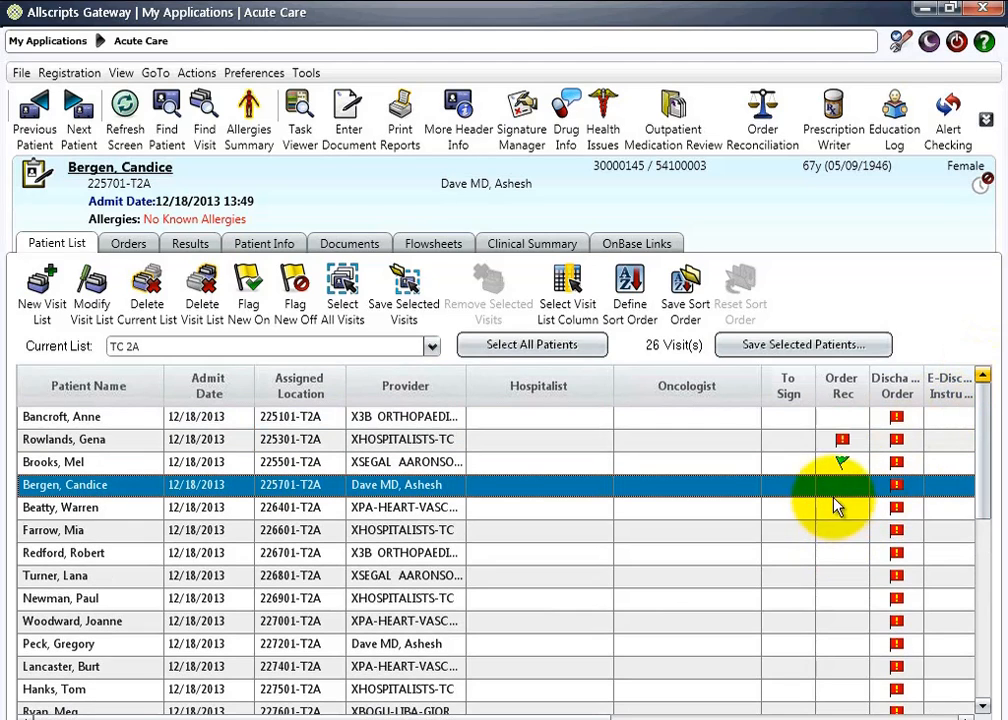
left_click(828, 445)
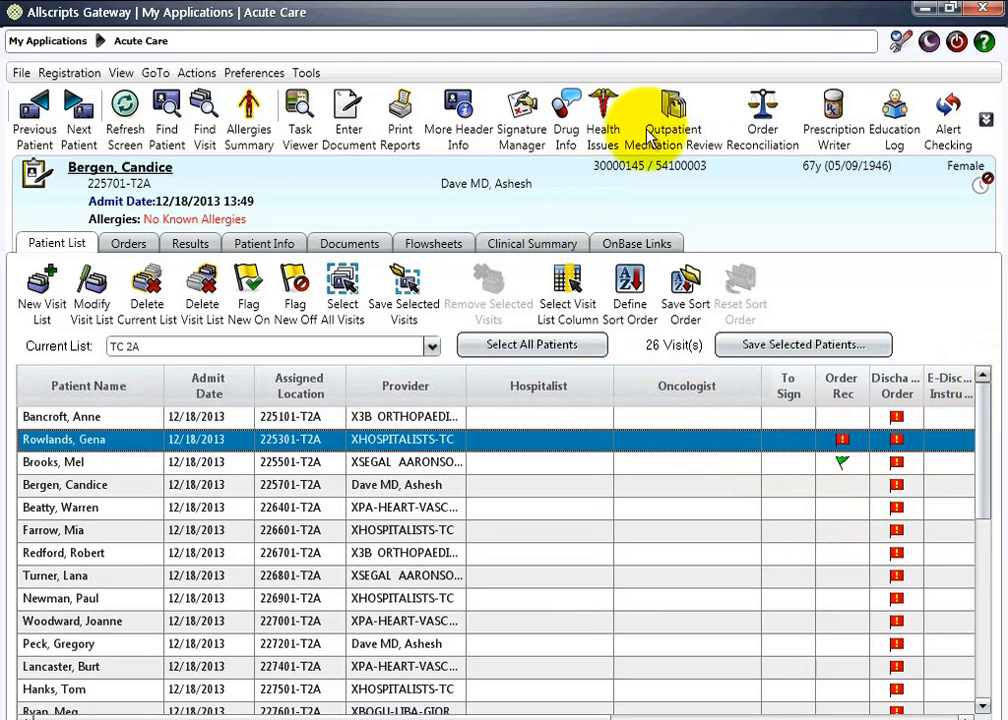
left_click(765, 105)
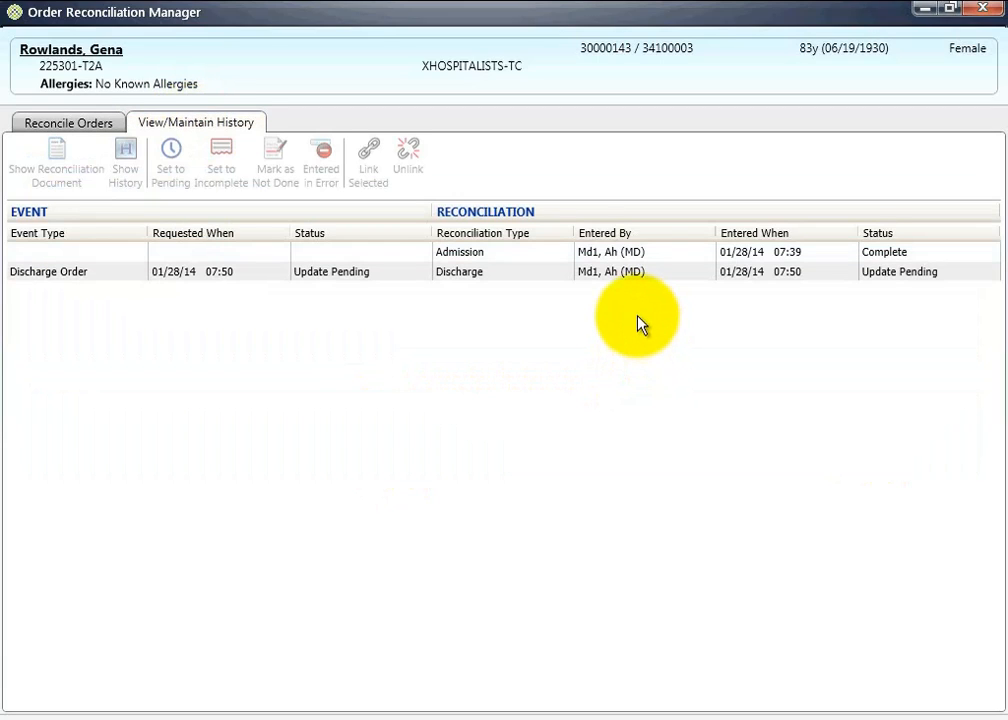
left_click(901, 274)
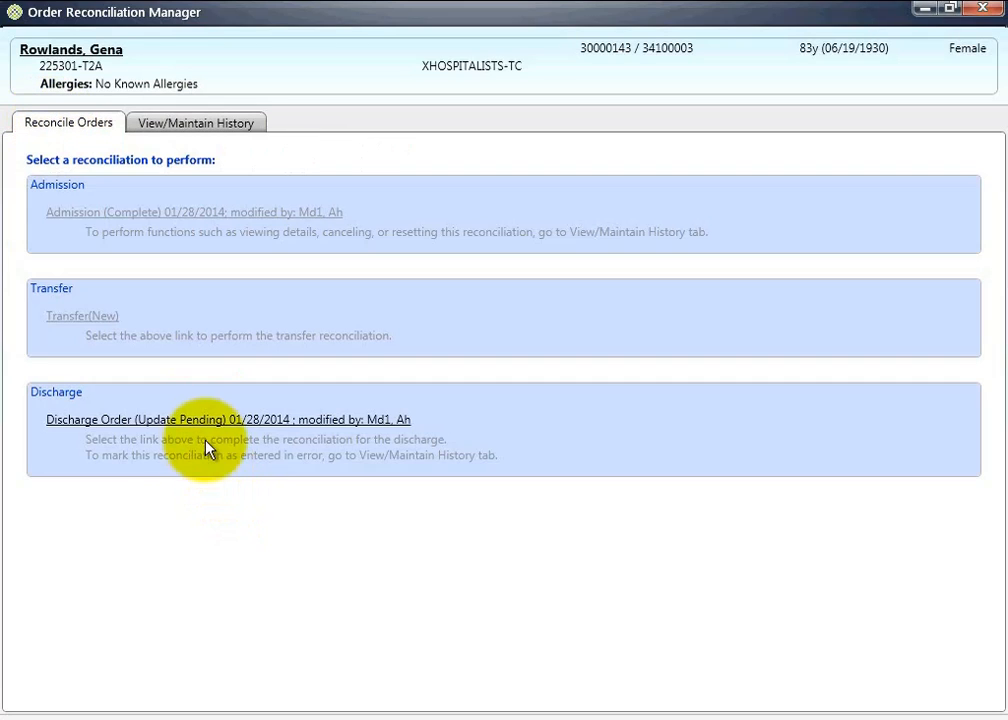
left_click(202, 420)
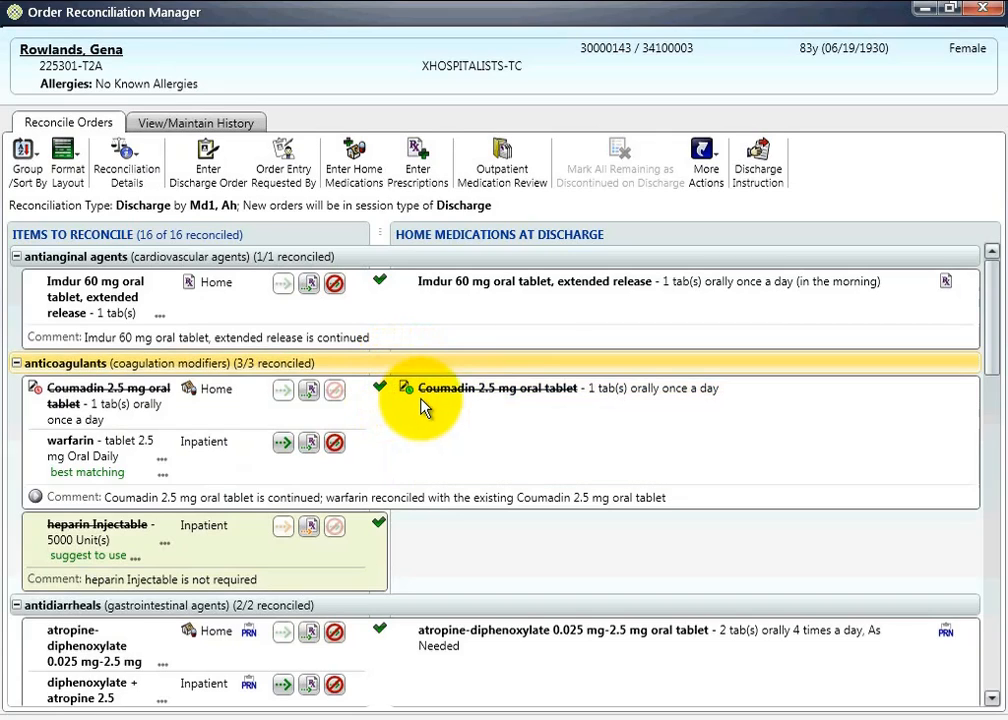
- Verify the updates on the Coumadin 2.5 mg oral tablet under home medications at discharge and save the reconciliation
left_click(424, 405)
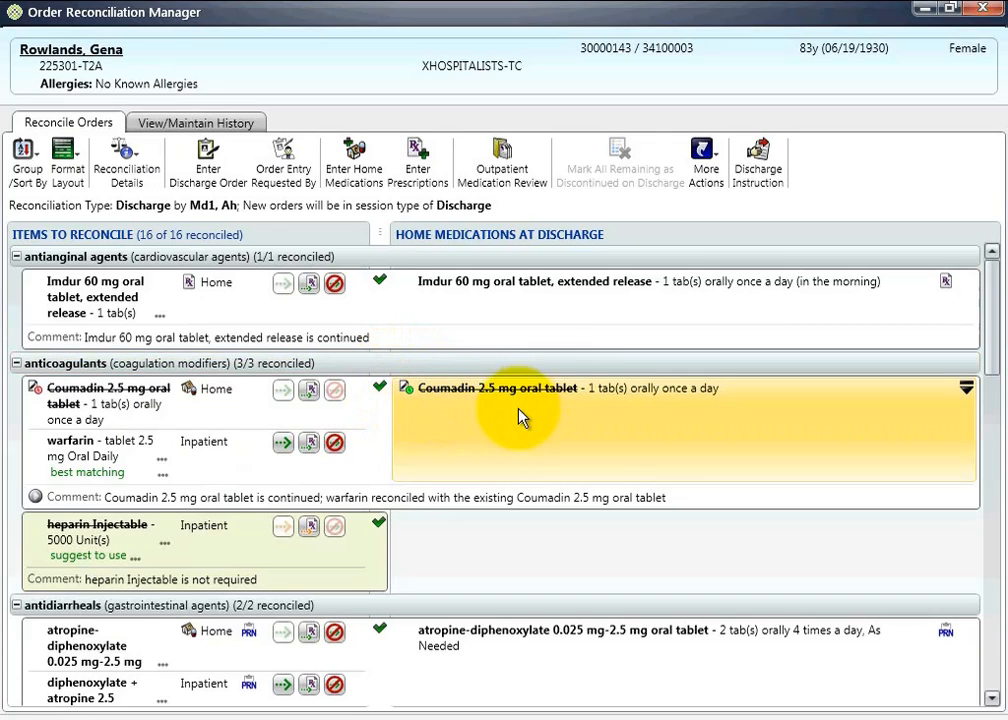
right_click(922, 418)
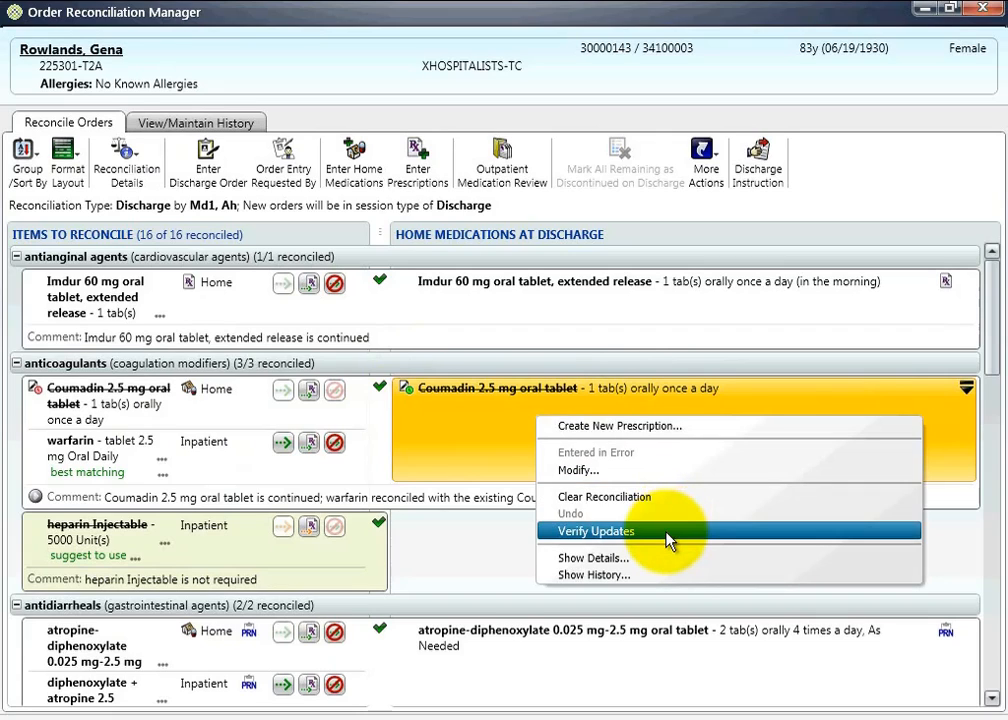
left_click(668, 533)
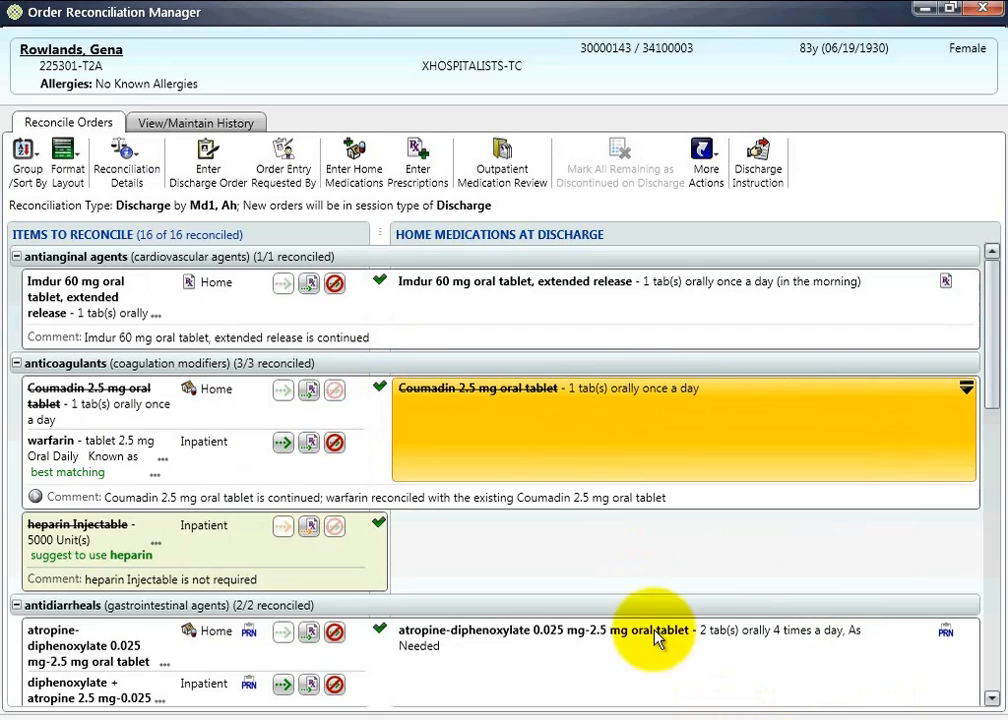
left_click(628, 453)
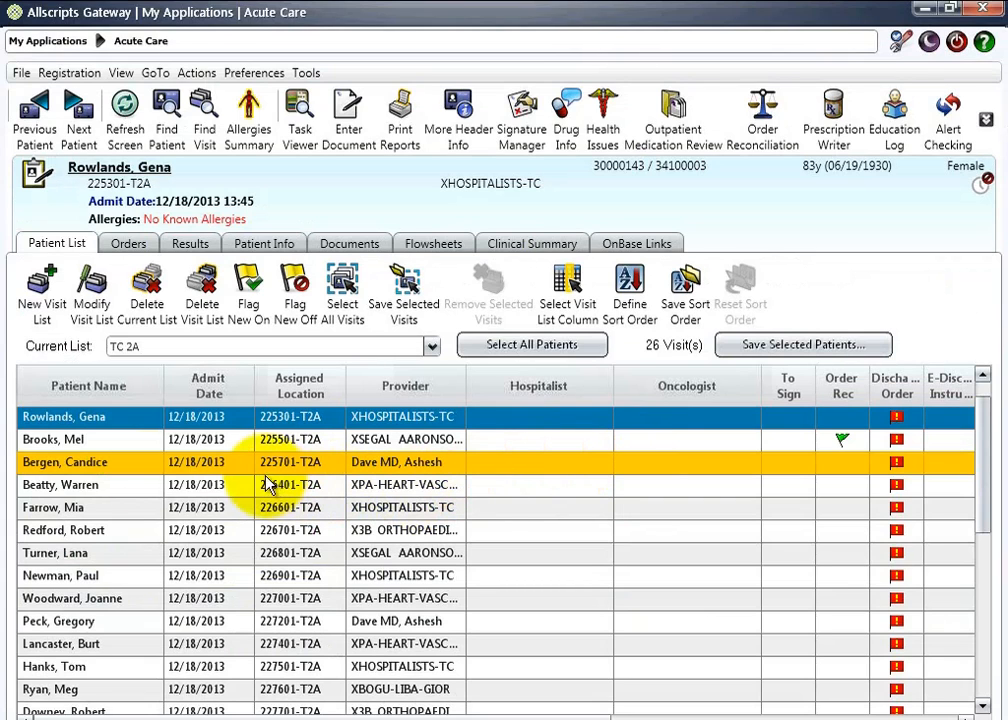
- Open the reconciliation history of the patient in 225701-T2A and select the discharge order entry
left_click(97, 472)
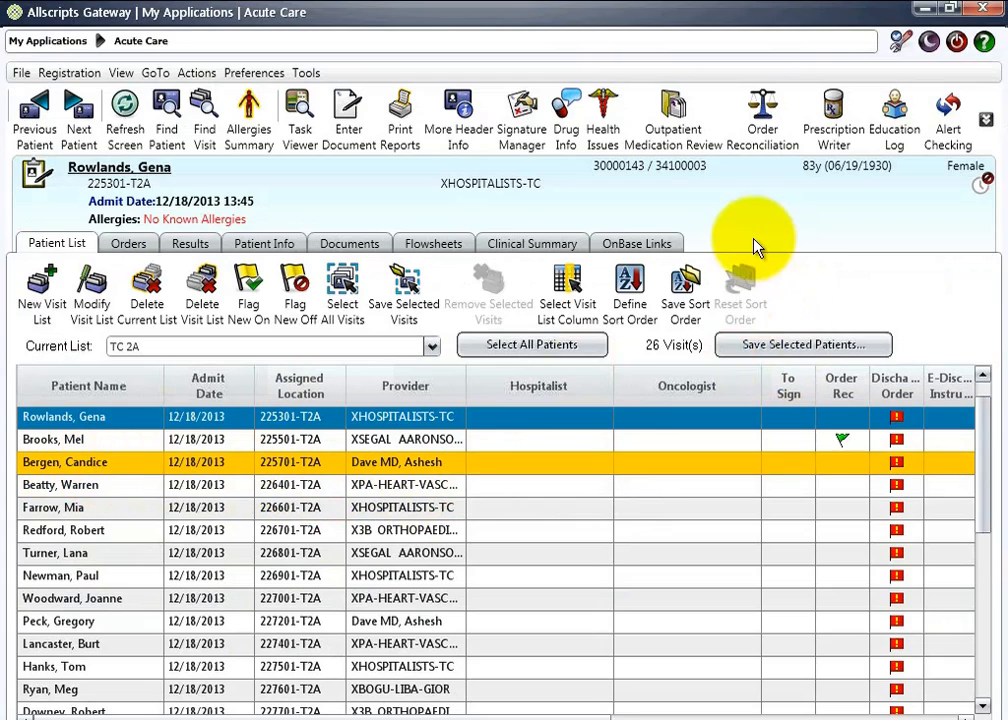
left_click(765, 115)
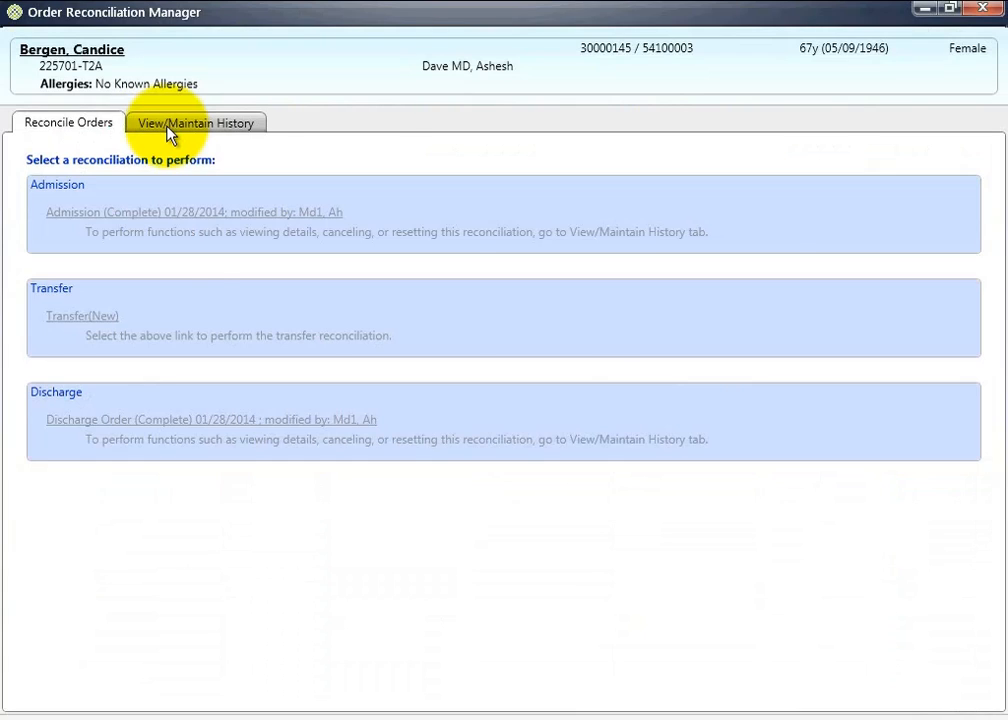
left_click(168, 126)
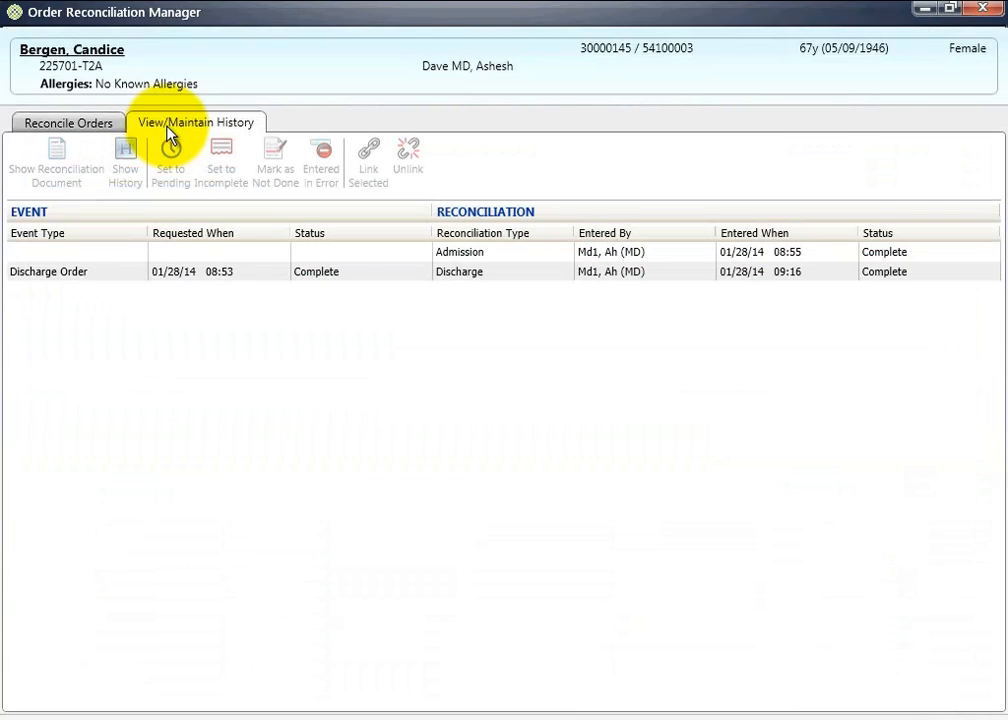
left_click(328, 272)
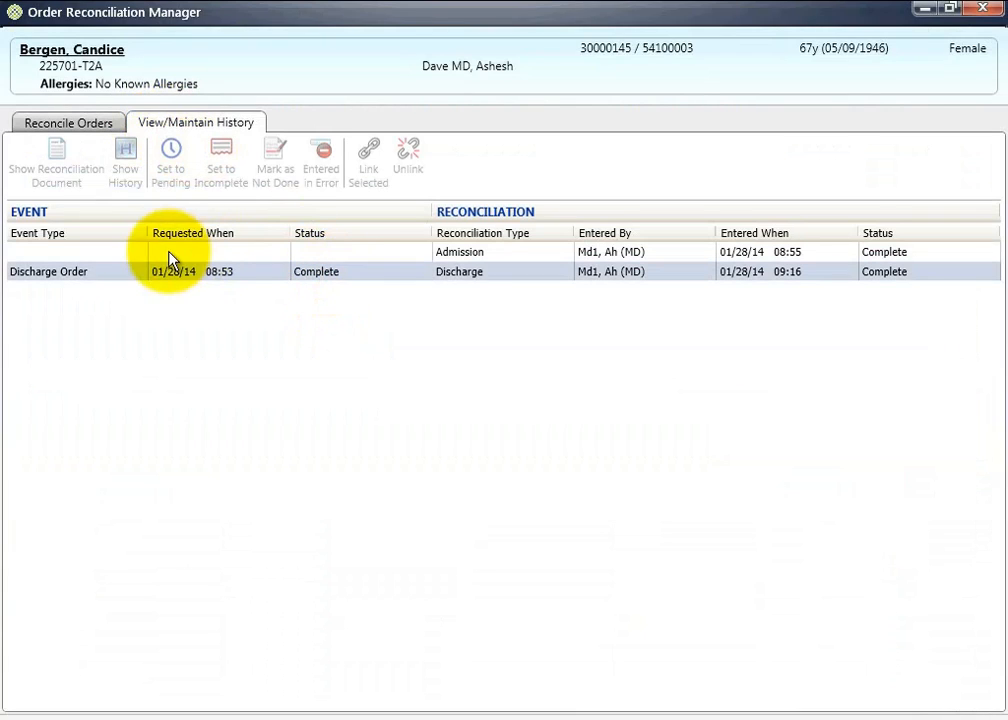
- Review the discharge reconciliation document's home medications and comments, show the entry's history details, and return to the patient list
left_click(61, 155)
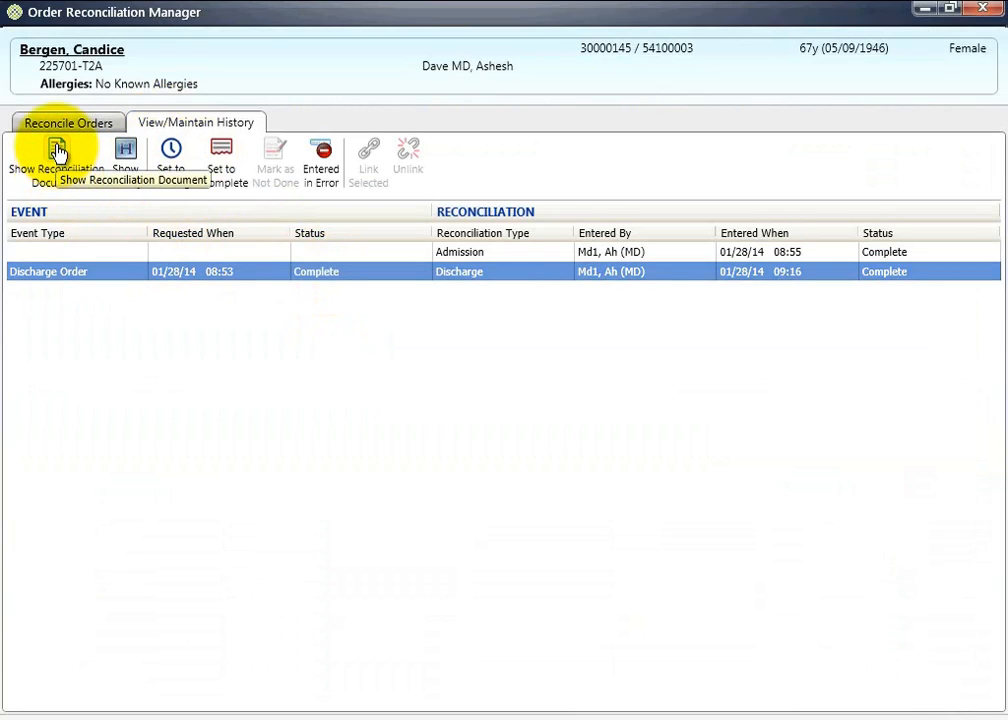
left_click(57, 151)
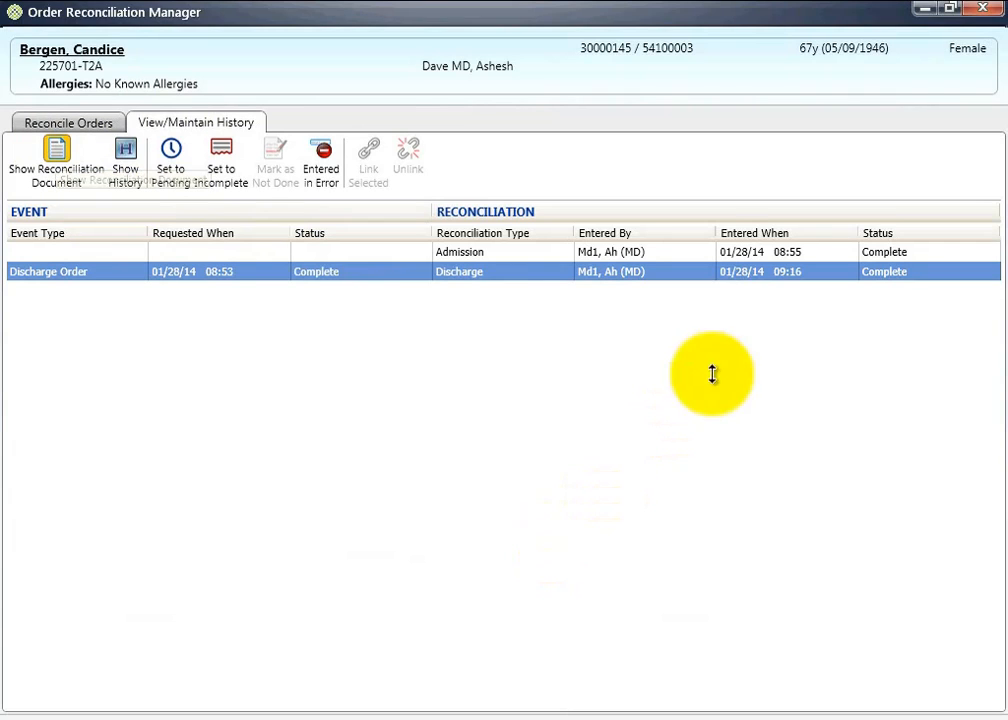
left_click(713, 236)
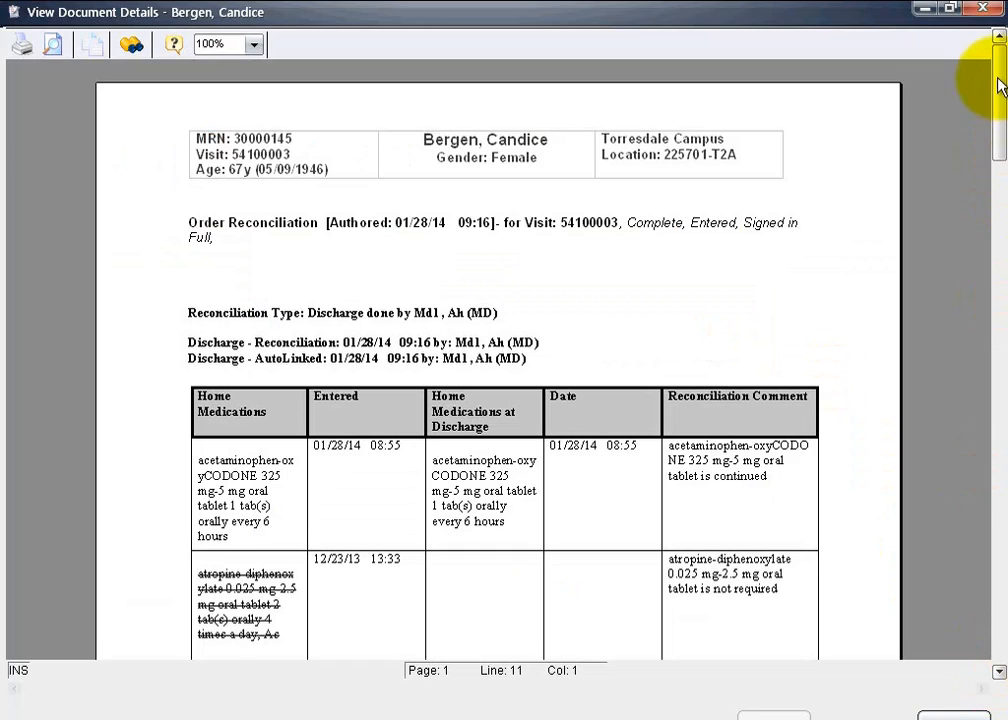
left_click_drag(1006, 231, 1002, 277)
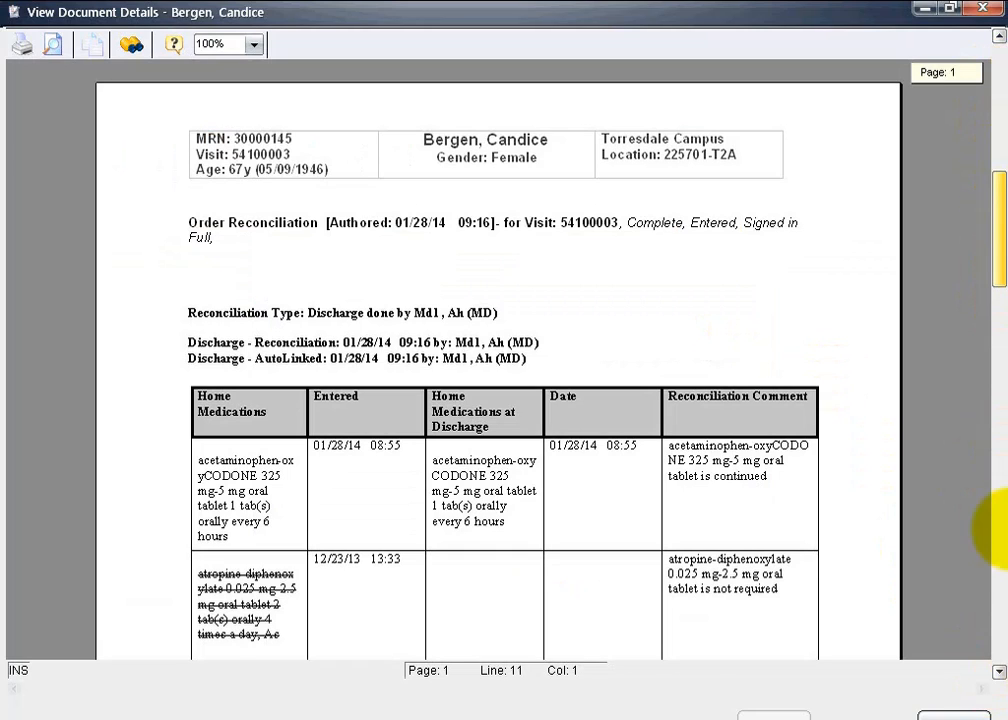
left_click(1000, 676)
left_click(1000, 676)
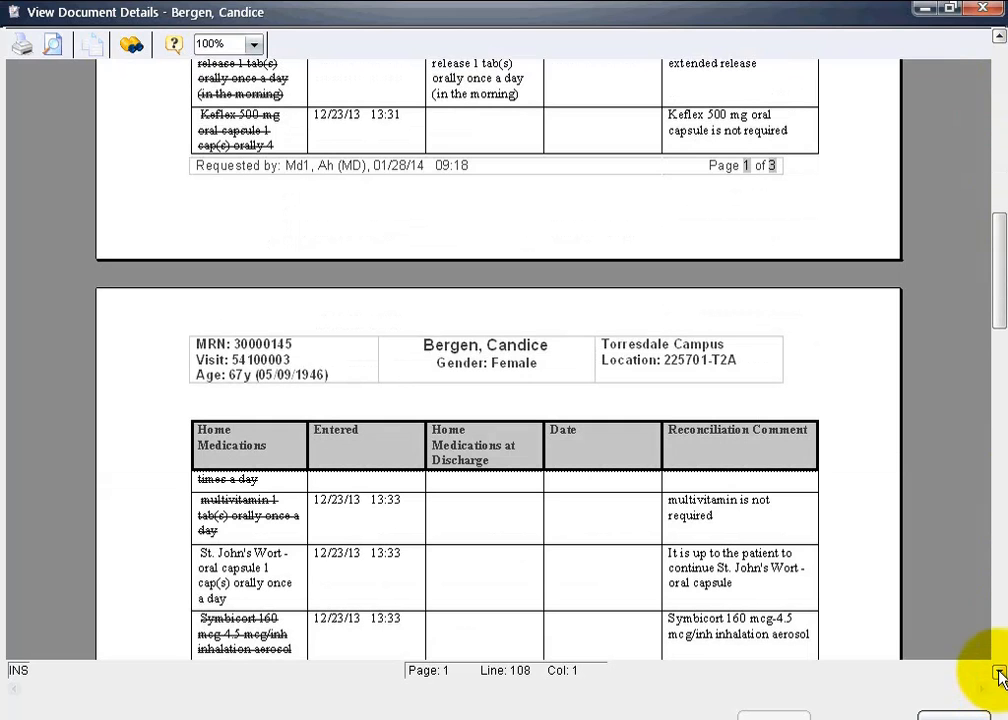
left_click(1000, 676)
left_click(957, 717)
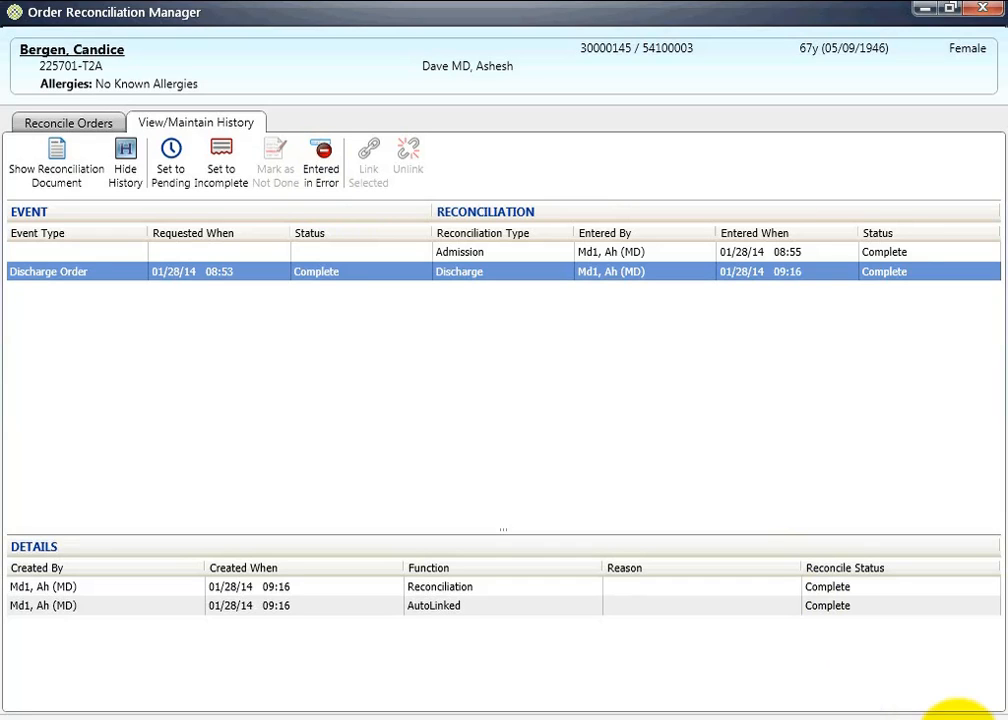
left_click(958, 719)
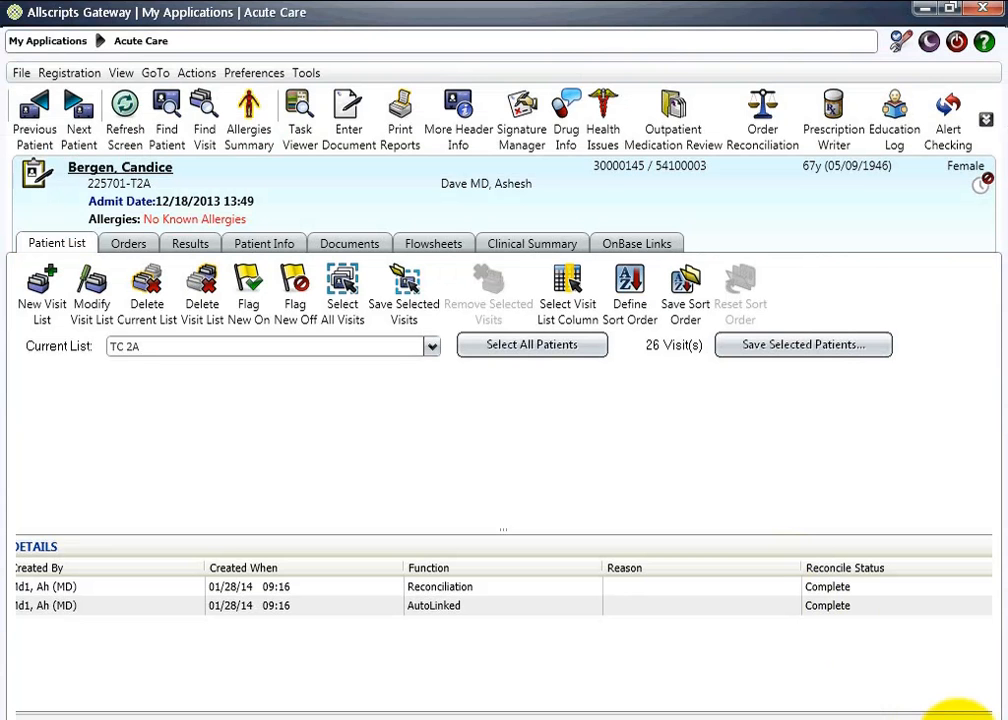